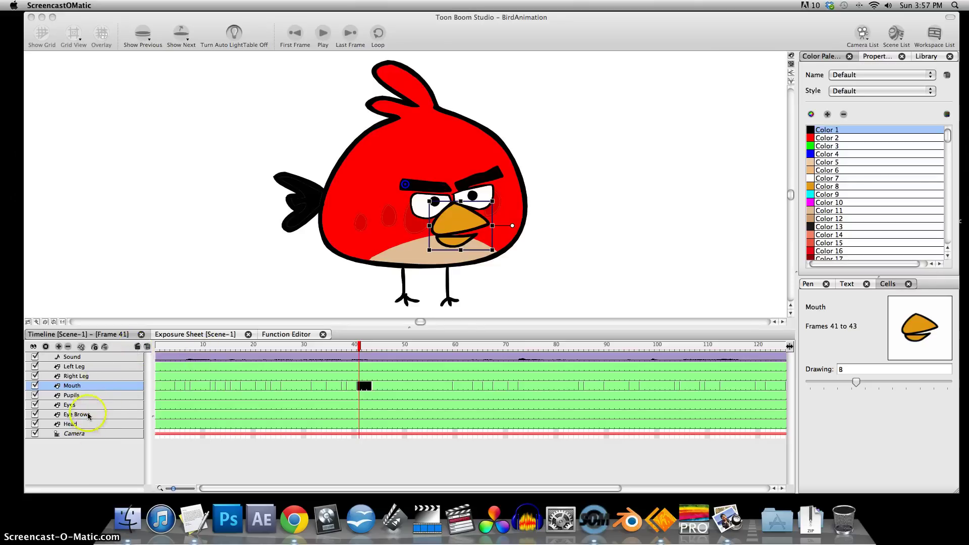
Move the left leg's rotation pivot to where the leg meets the body, and rotate the leg slightly about it.
left_click(73, 405)
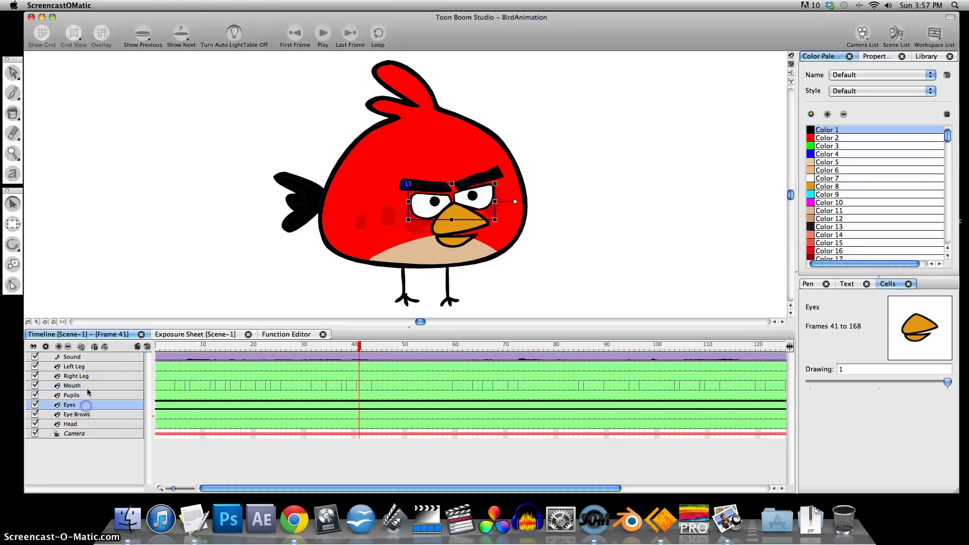
left_click(71, 357)
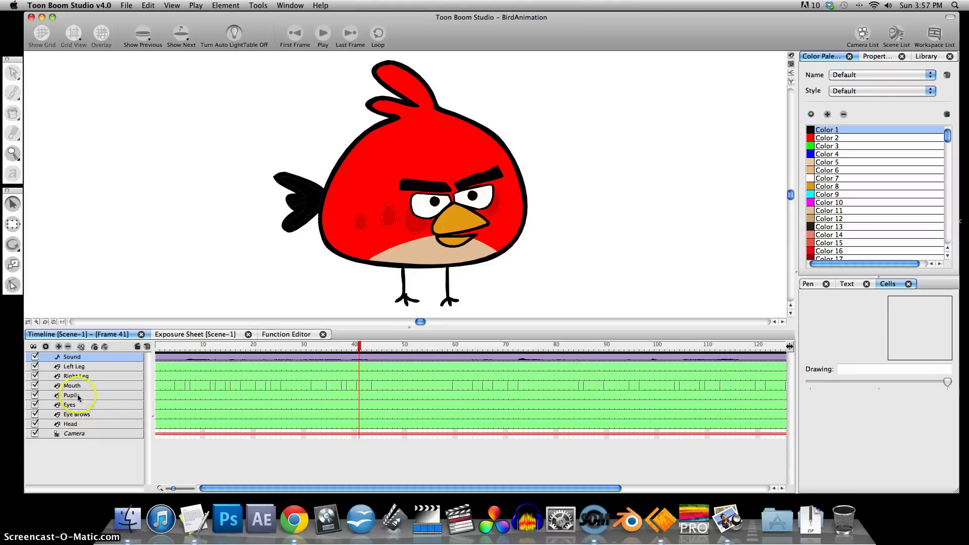
left_click(77, 368)
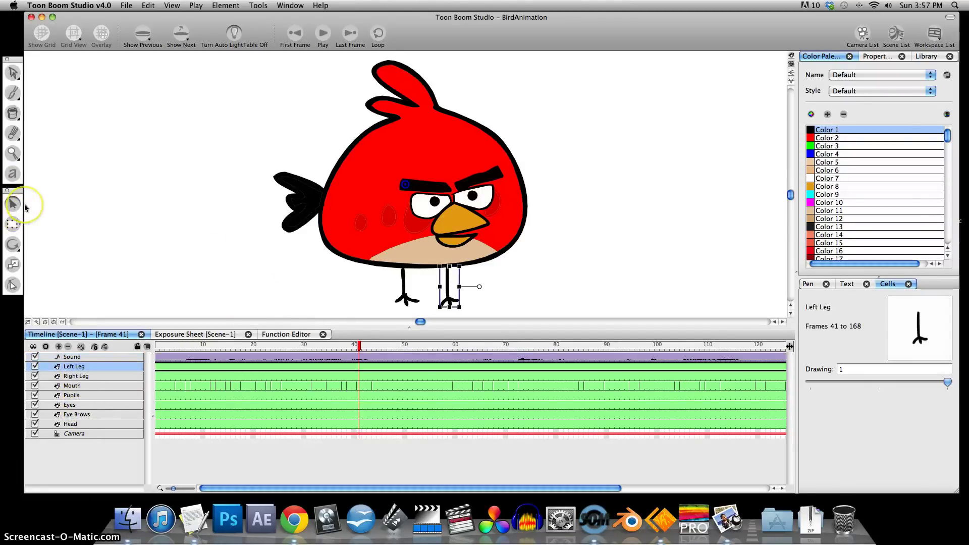
left_click(13, 246)
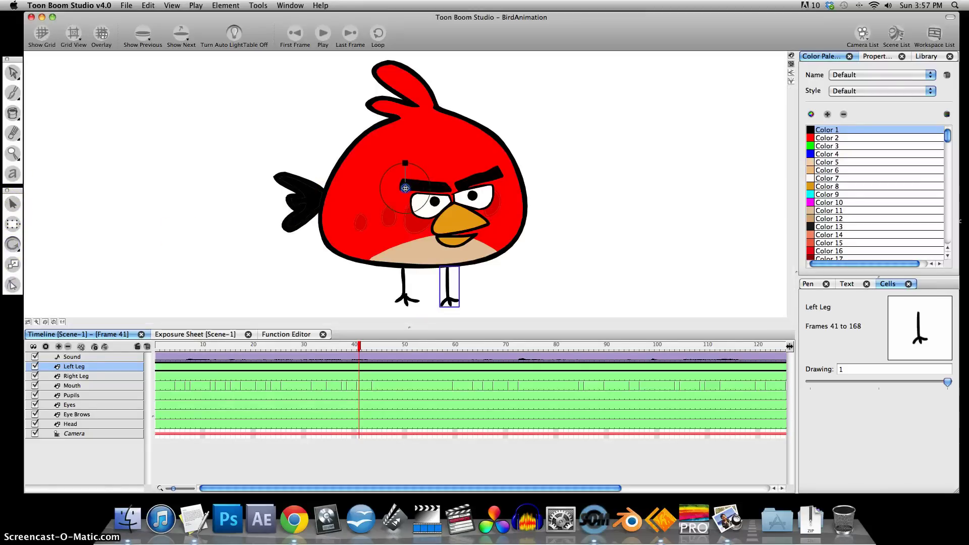
left_click_drag(405, 185, 448, 265)
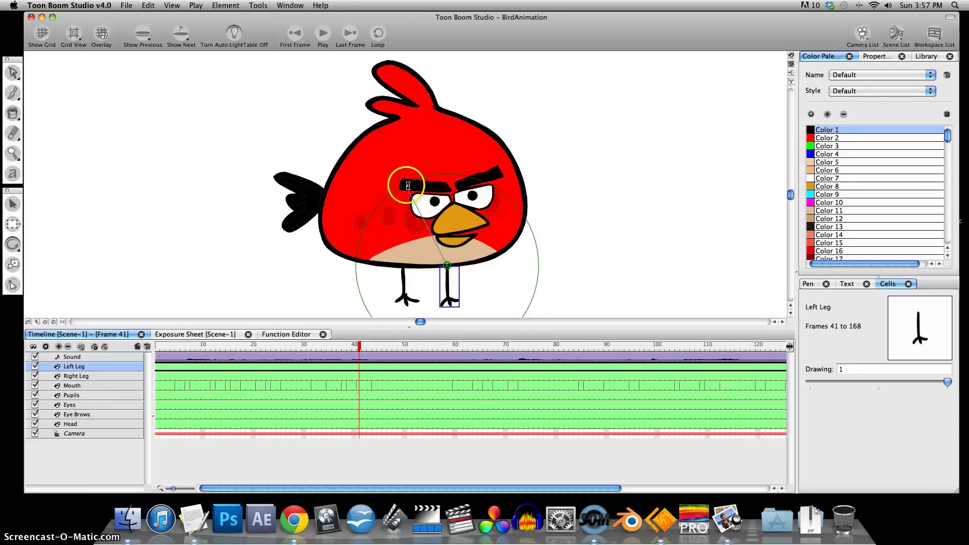
mouse_move(406, 186)
left_mouse_down()
mouse_move(453, 175)
mouse_move(394, 187)
mouse_move(405, 186)
left_mouse_up()
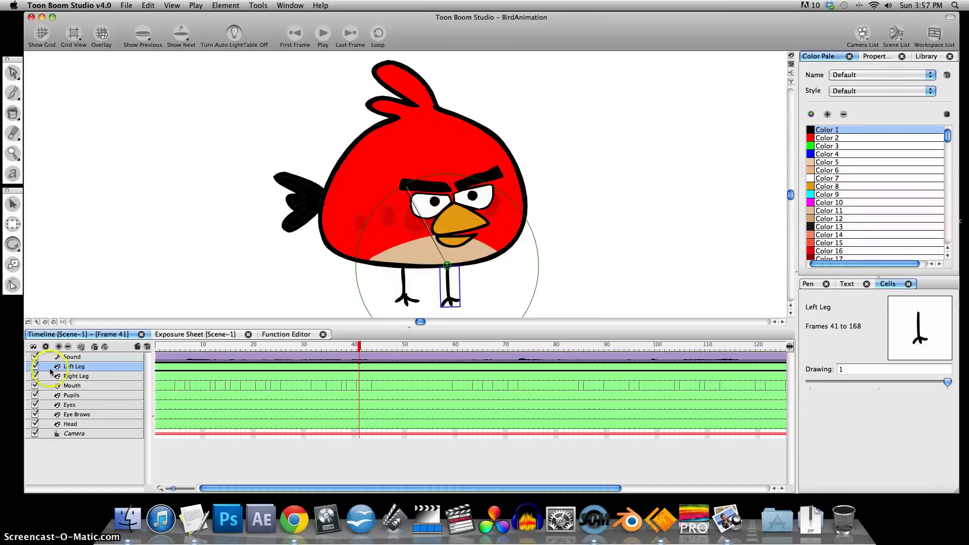
Place the right leg's rotation pivot where that leg joins the body, and try a slight rotation.
left_click(65, 376)
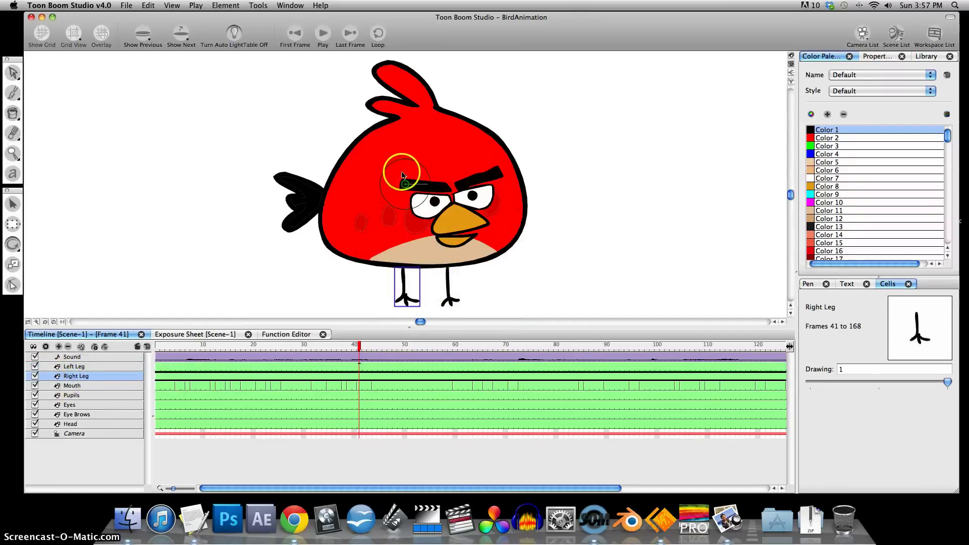
left_click_drag(405, 184, 403, 266)
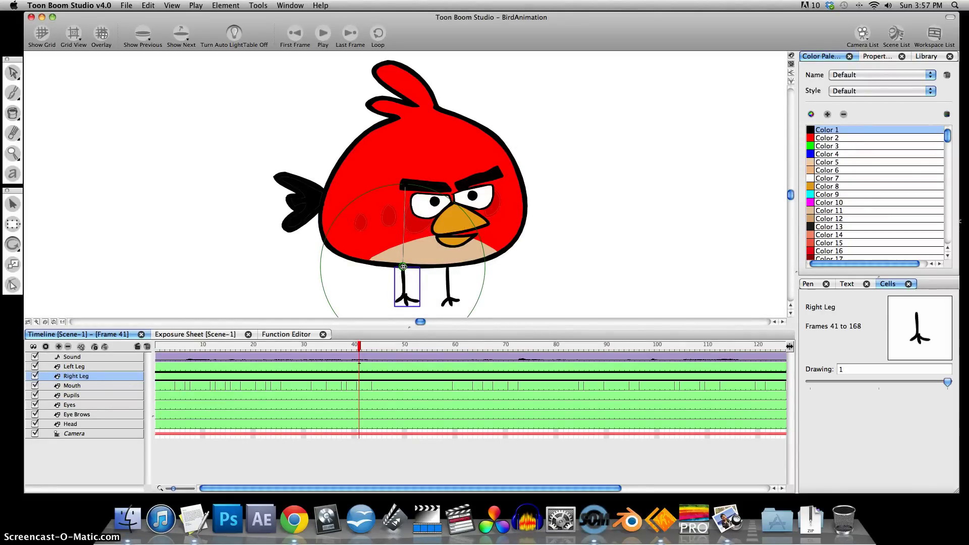
mouse_move(404, 185)
left_mouse_down()
mouse_move(415, 185)
mouse_move(405, 187)
left_mouse_up()
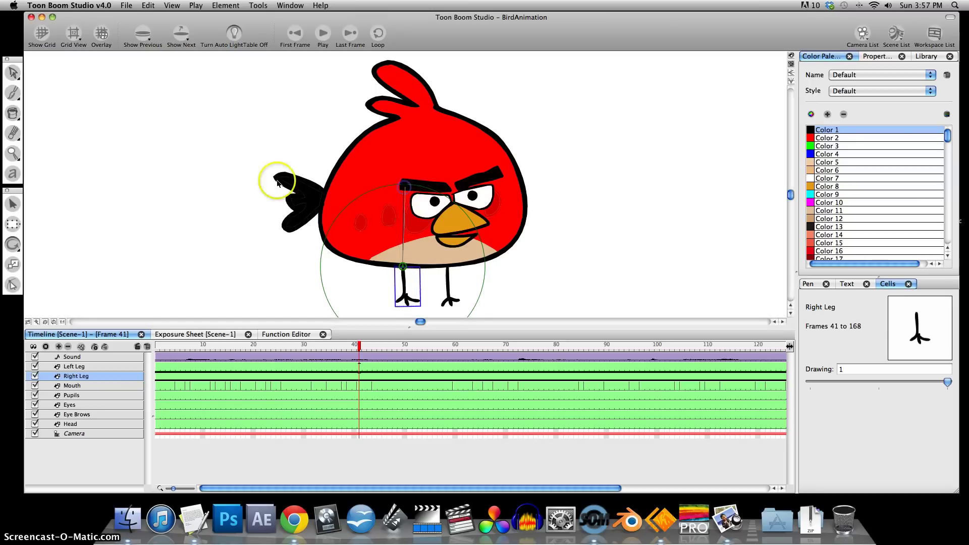
Set the eyebrows' rotation pivot between the two brows and rotate them slightly.
left_click(446, 189)
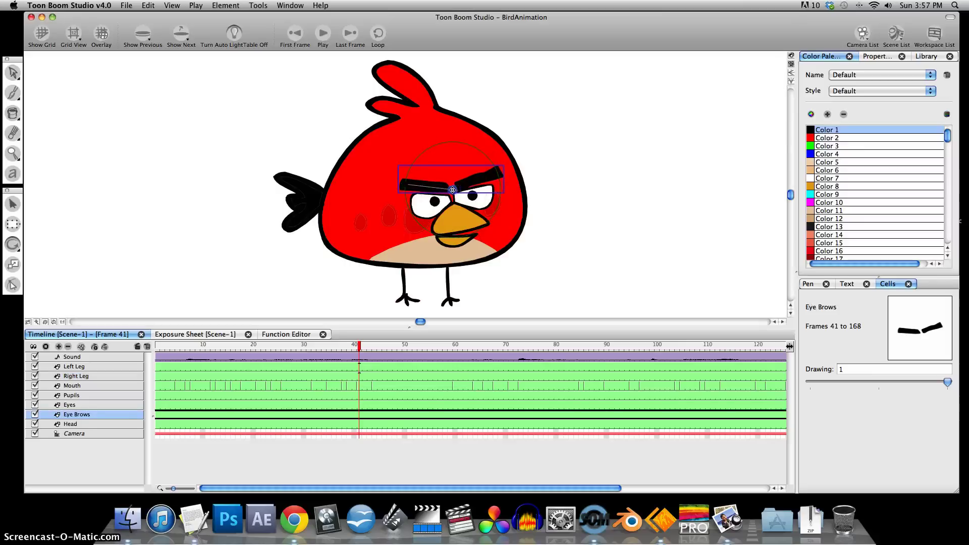
mouse_move(411, 183)
left_mouse_down()
mouse_move(403, 190)
mouse_move(397, 181)
left_mouse_up()
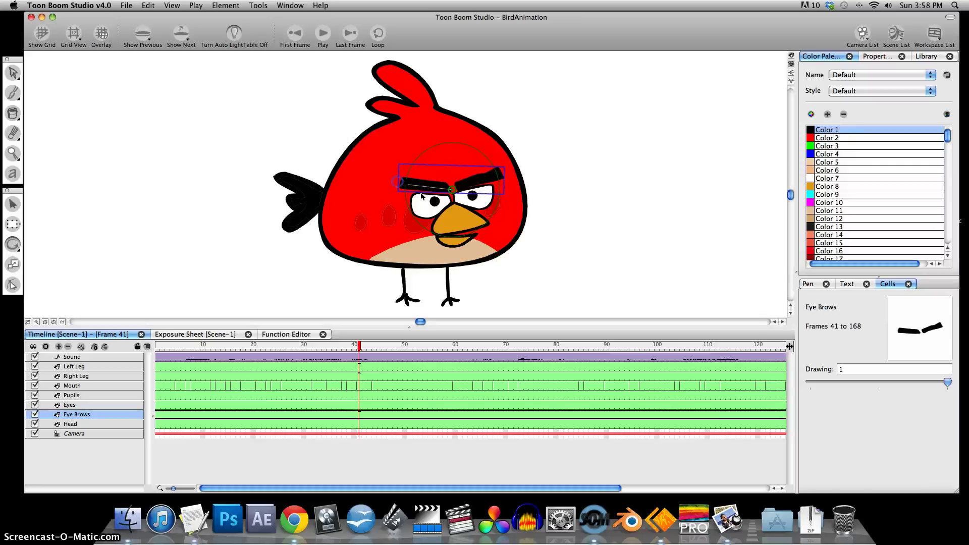
left_click(80, 360)
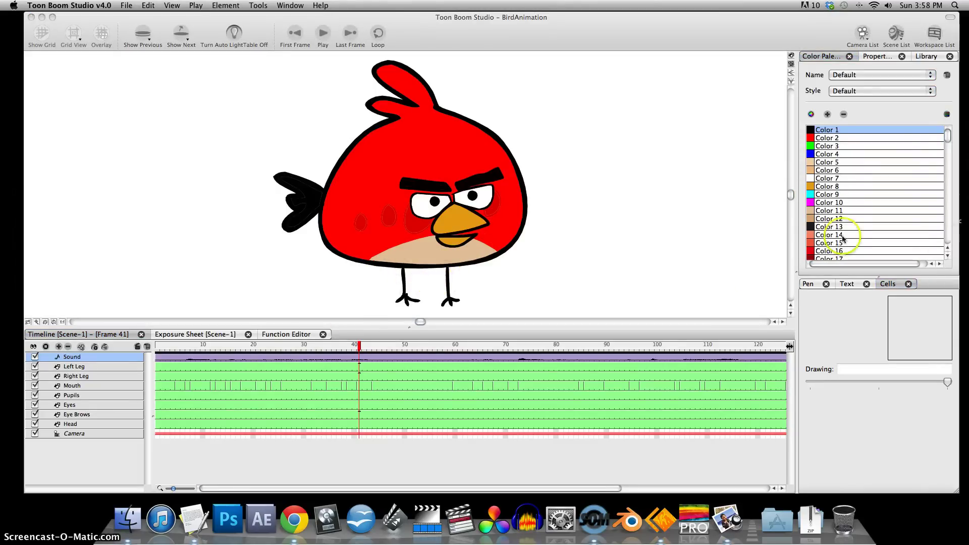
Select the Camera element and play the animation within the camera frame, starting from the first frame.
left_click(792, 65)
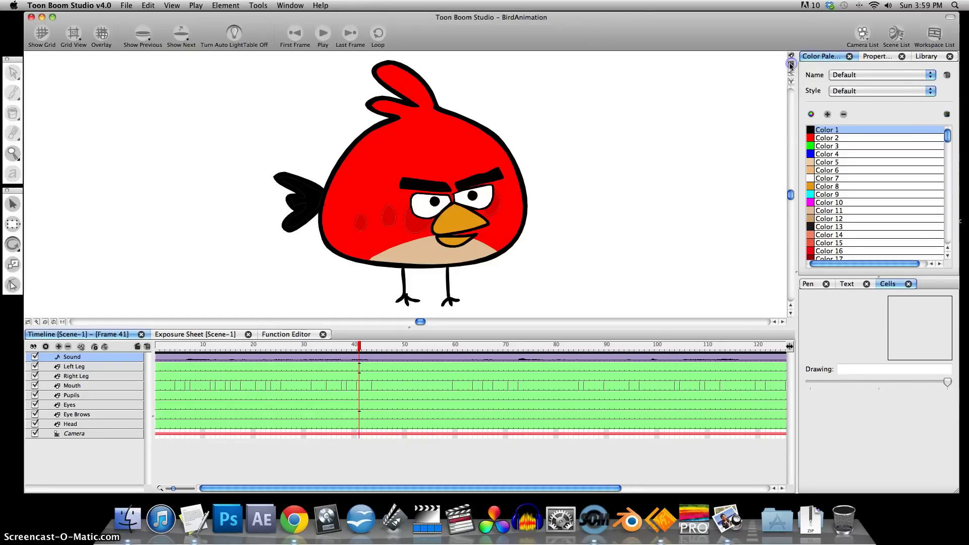
left_click(85, 434)
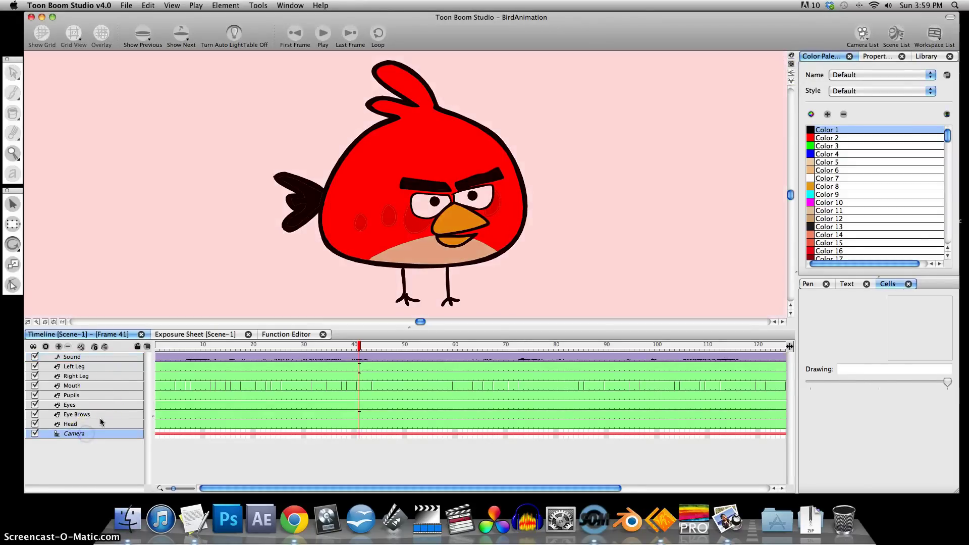
left_click(248, 271)
key("x")
key("x")
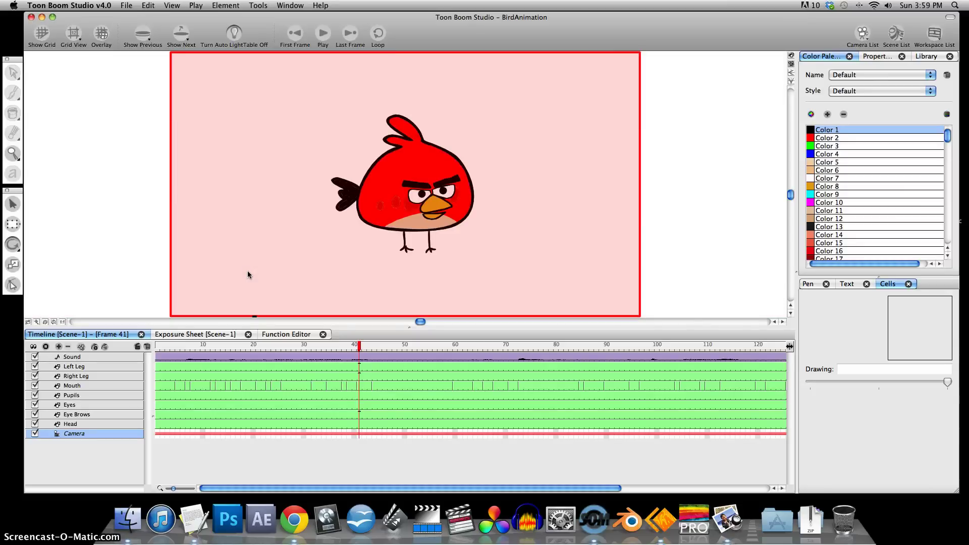
left_click(295, 34)
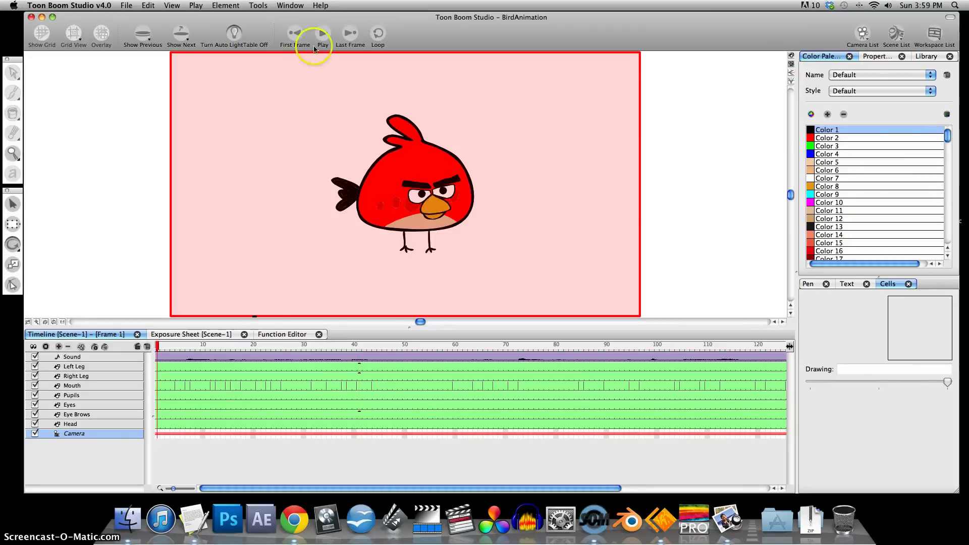
left_click(324, 34)
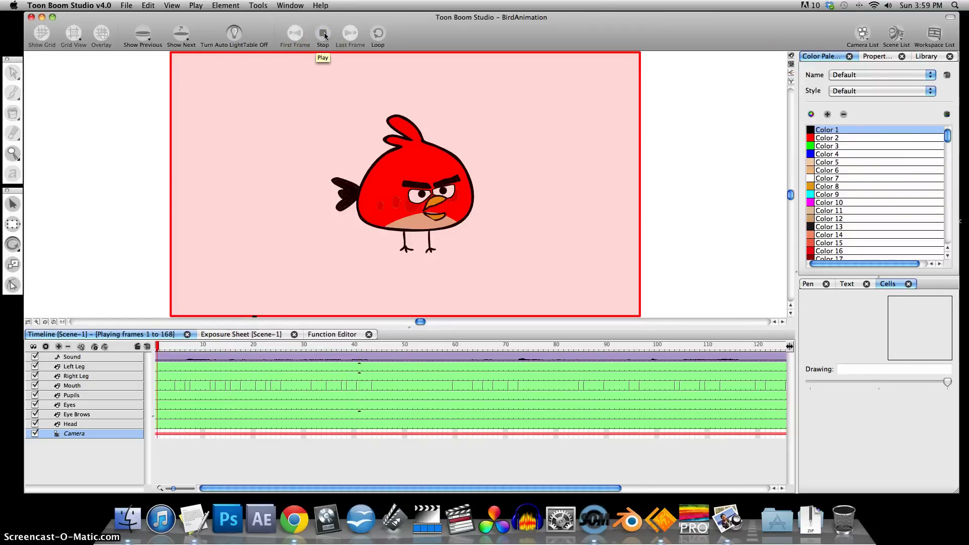
left_click(324, 35)
Insert 100 named cells before frame 168 in the Left Leg element.
scroll(639, 399, "right", 5)
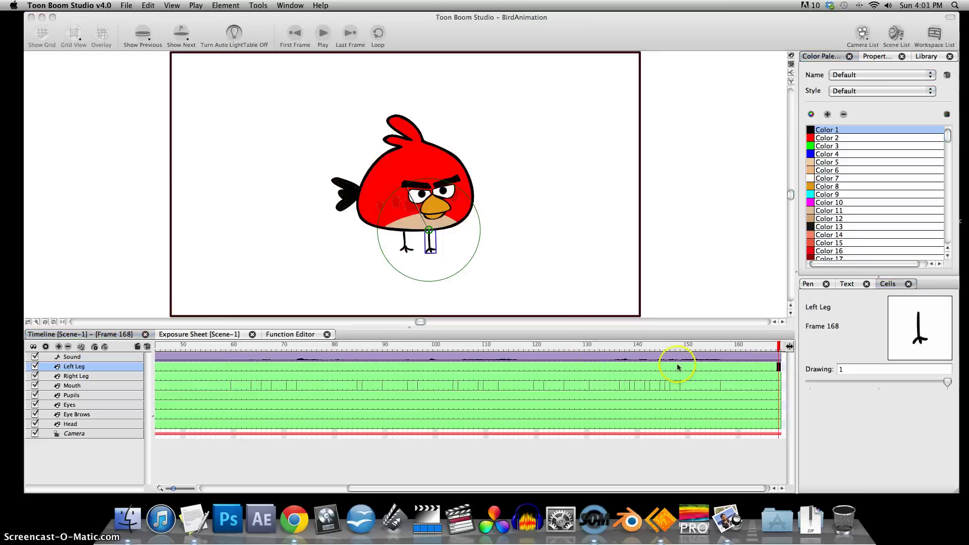
left_click_drag(678, 372, 776, 366)
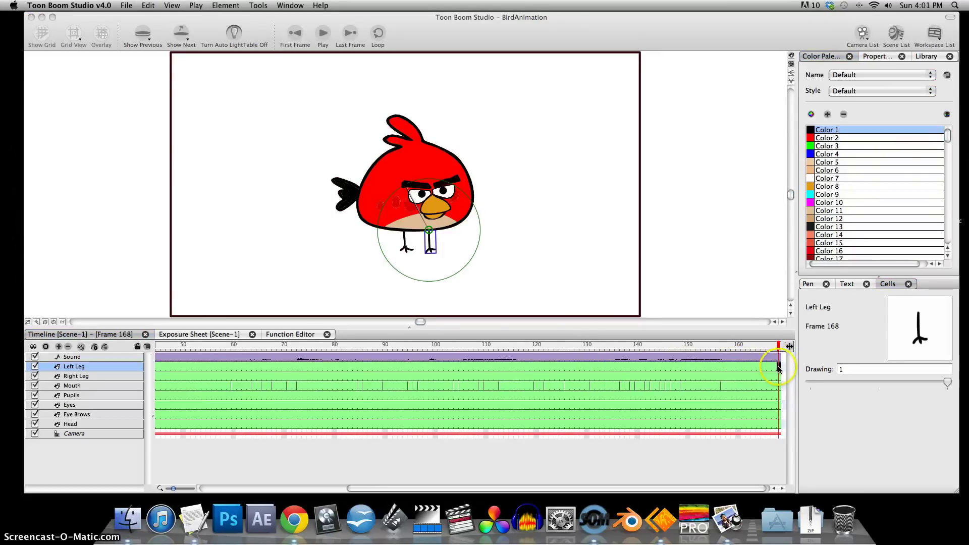
right_click(779, 368)
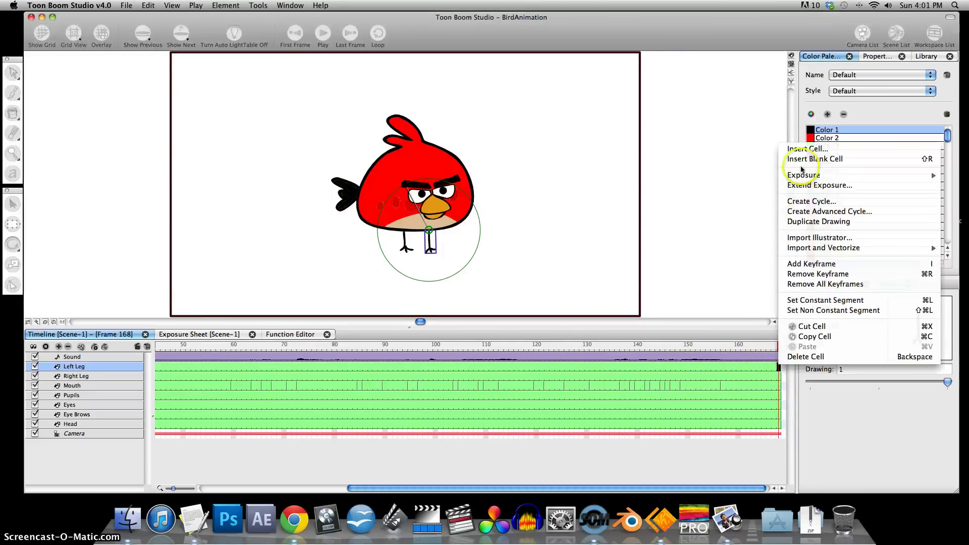
left_click(807, 148)
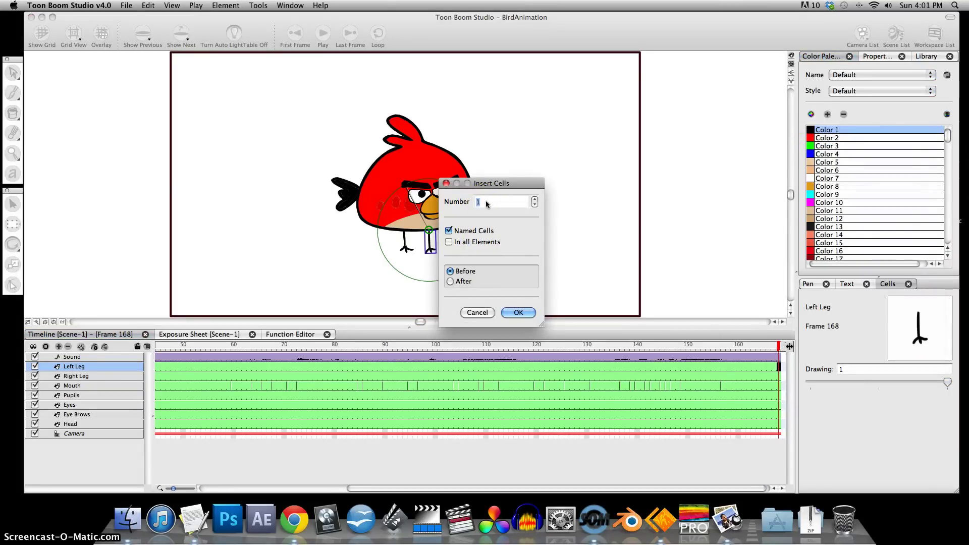
type("100")
left_click(519, 316)
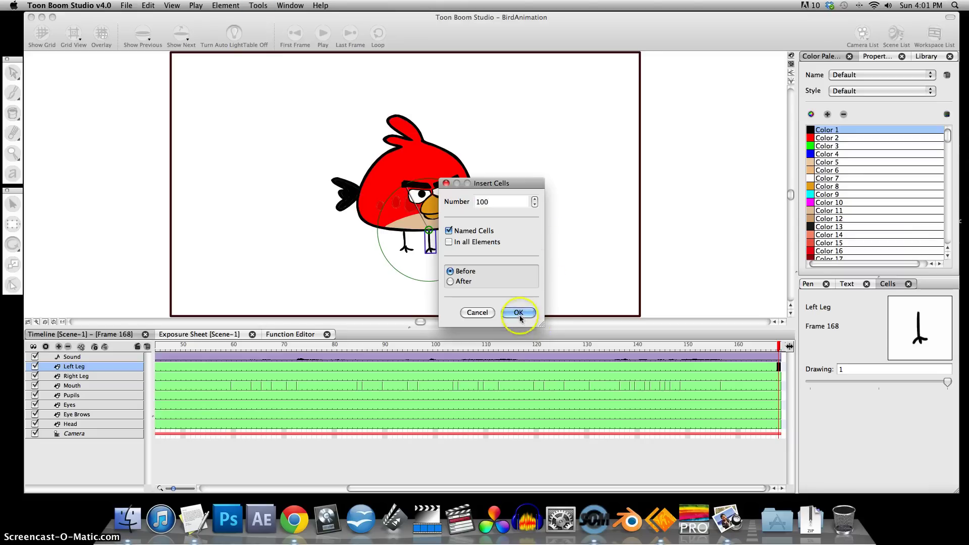
left_click(519, 312)
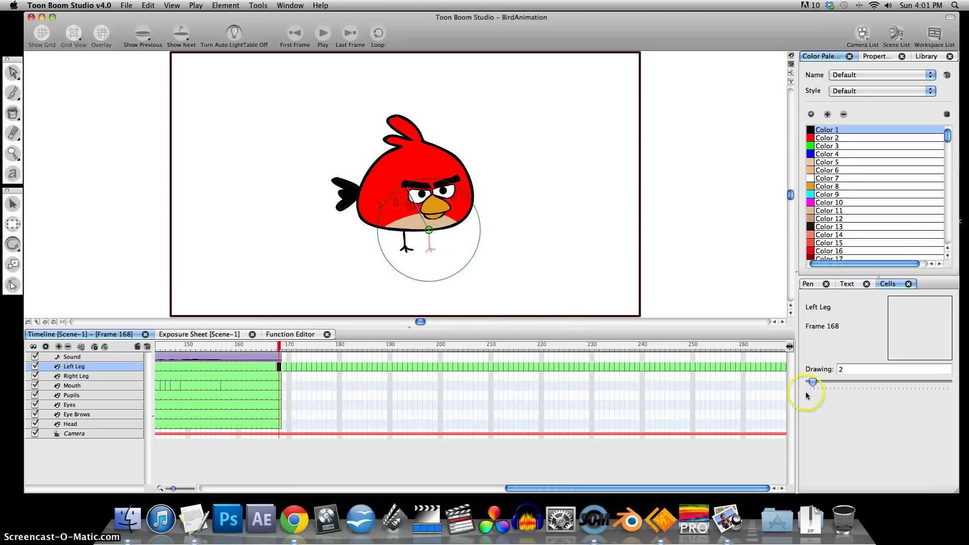
Extend the exposure of the Right Leg, Mouth, Pupils, Eyes, Eye Brows and Head elements to frame 268.
left_click(782, 376)
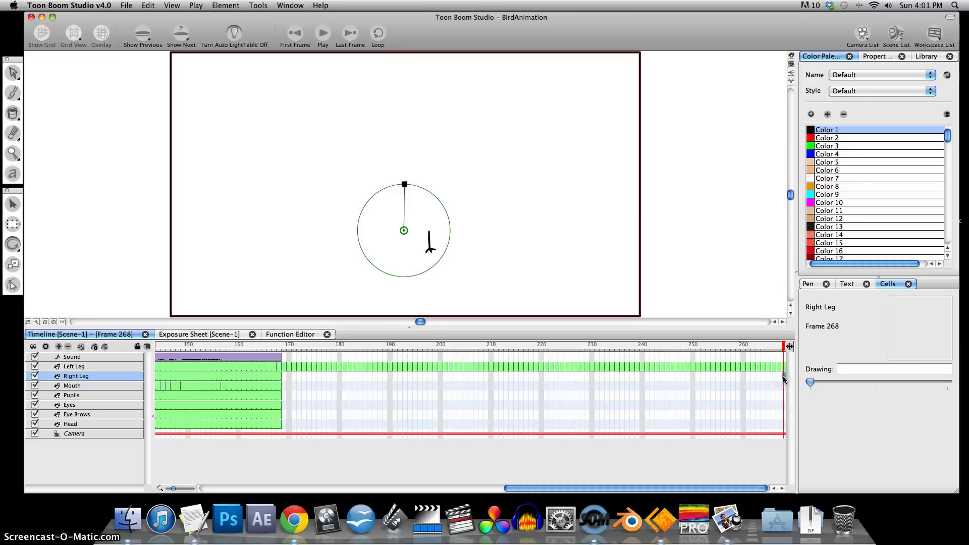
left_click_drag(784, 386, 785, 428)
right_click(785, 428)
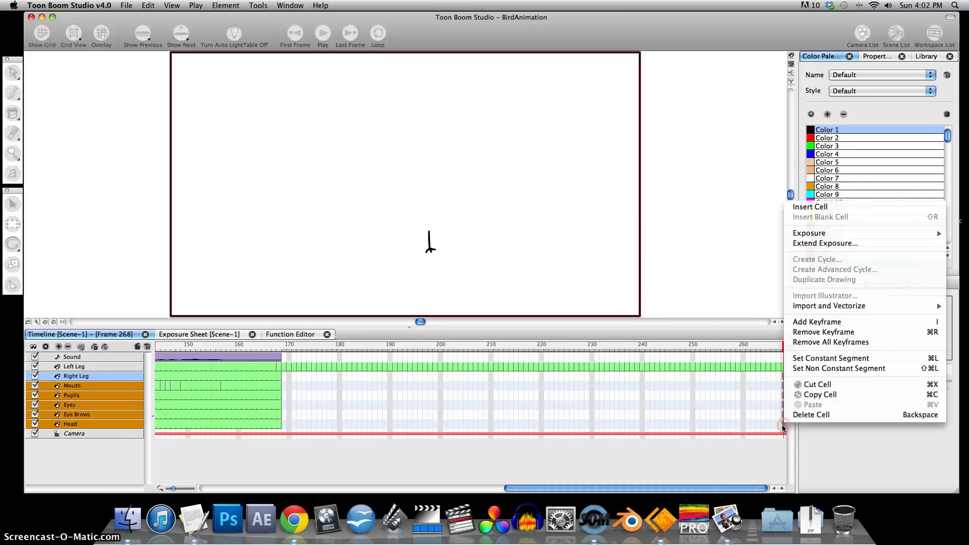
left_click(817, 244)
Cut the Left Leg cells from frame 155 to 268 and extend the leg's exposure to frame 268 instead.
scroll(353, 384, "left", 5)
left_click(397, 367)
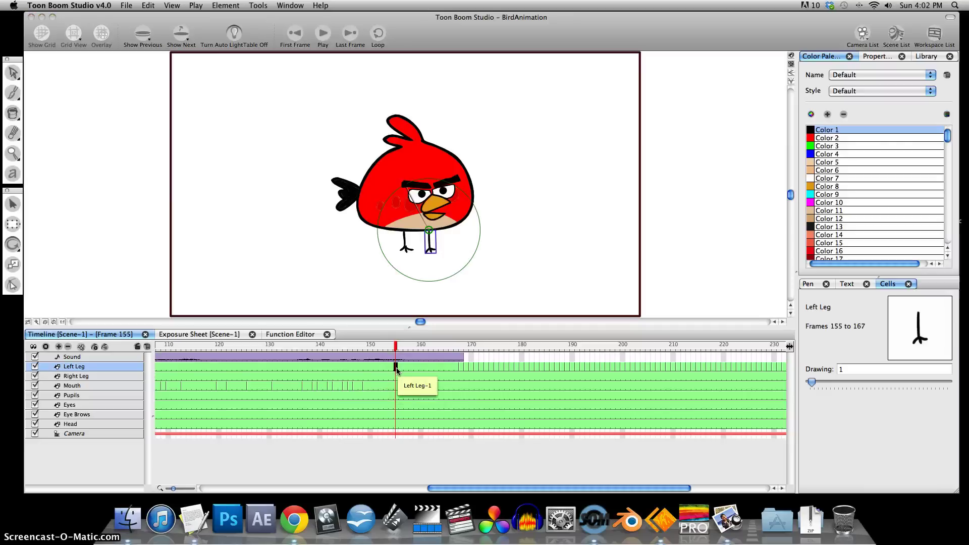
scroll(777, 373, "left", 8)
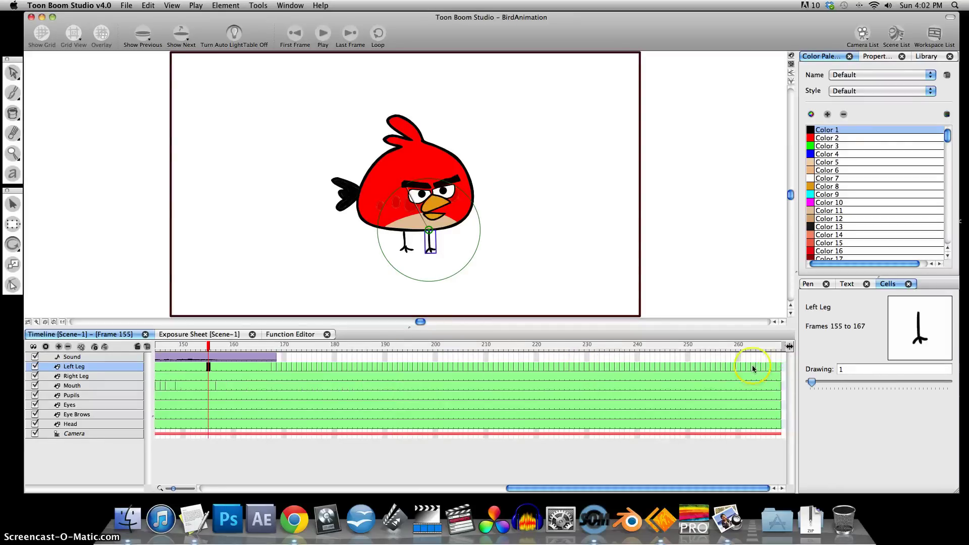
scroll(752, 374, "right", 10)
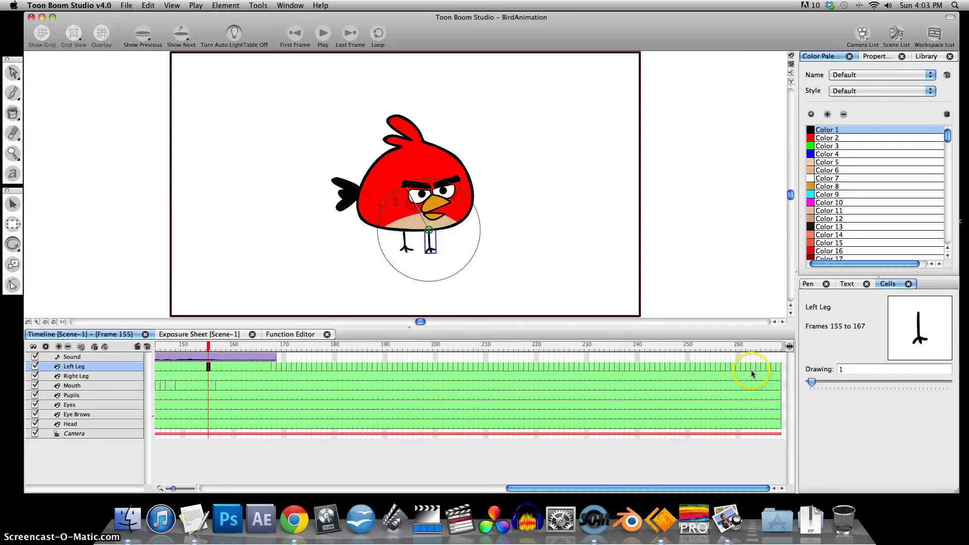
left_click(779, 369, "shift")
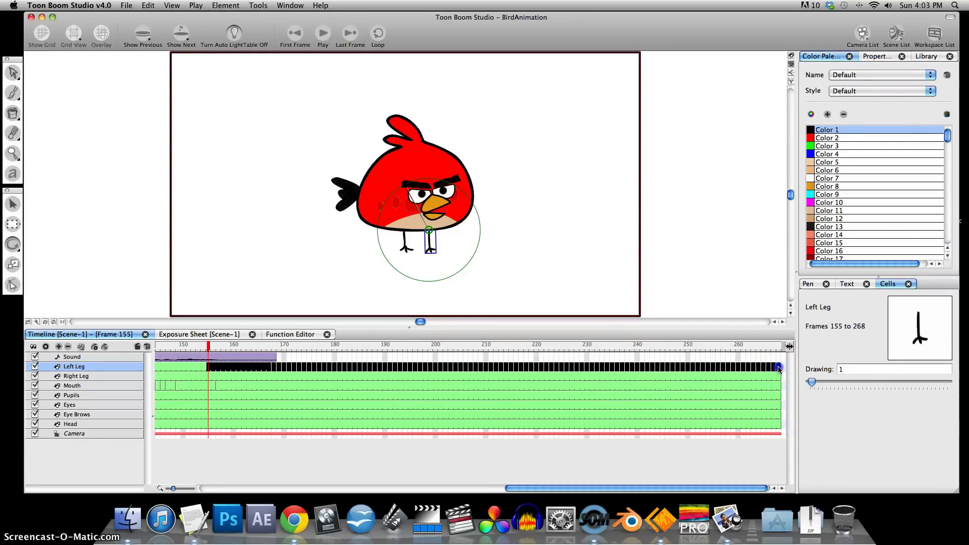
right_click(780, 369)
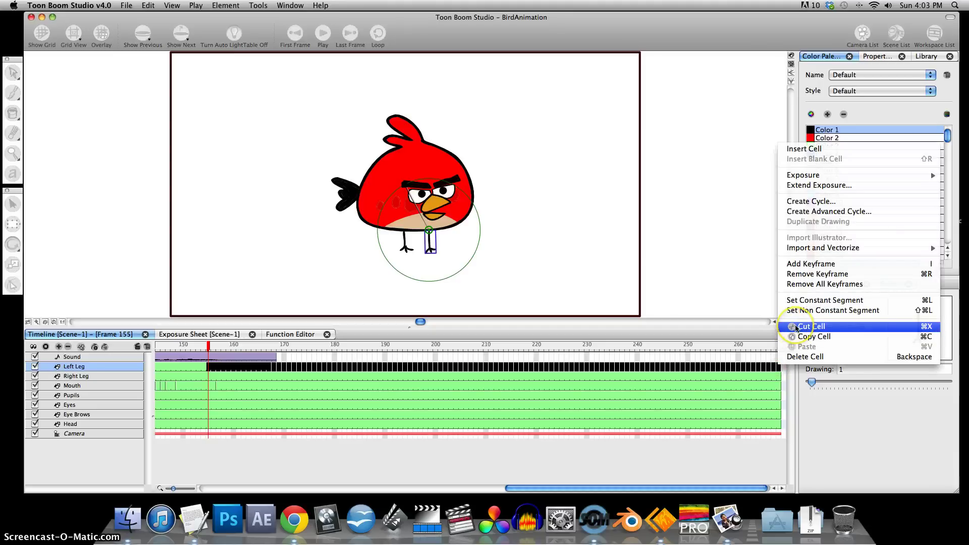
left_click(796, 328)
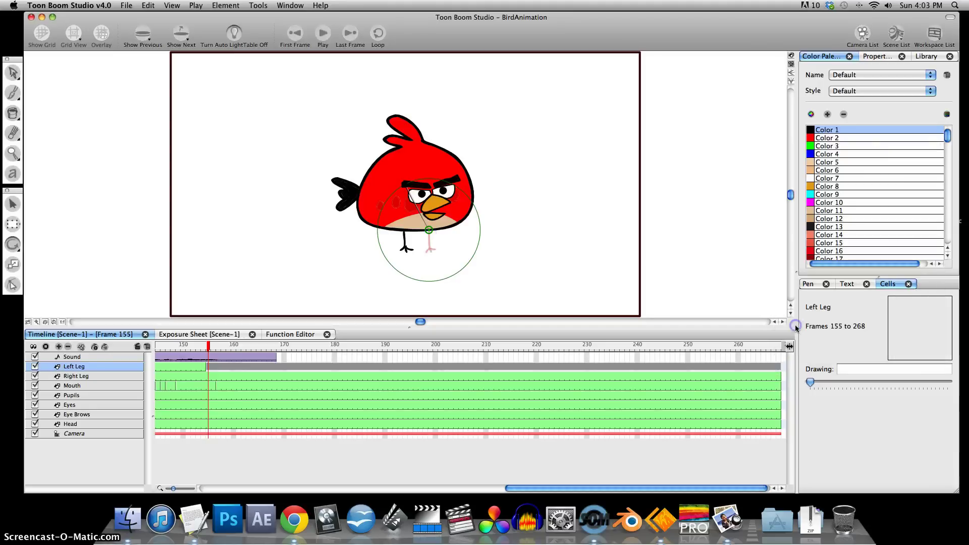
right_click(778, 369)
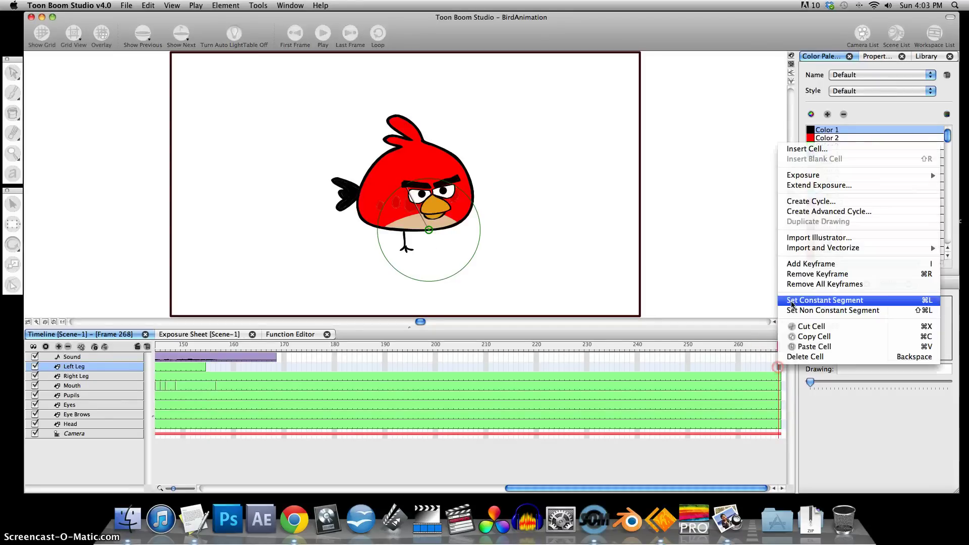
left_click(814, 182)
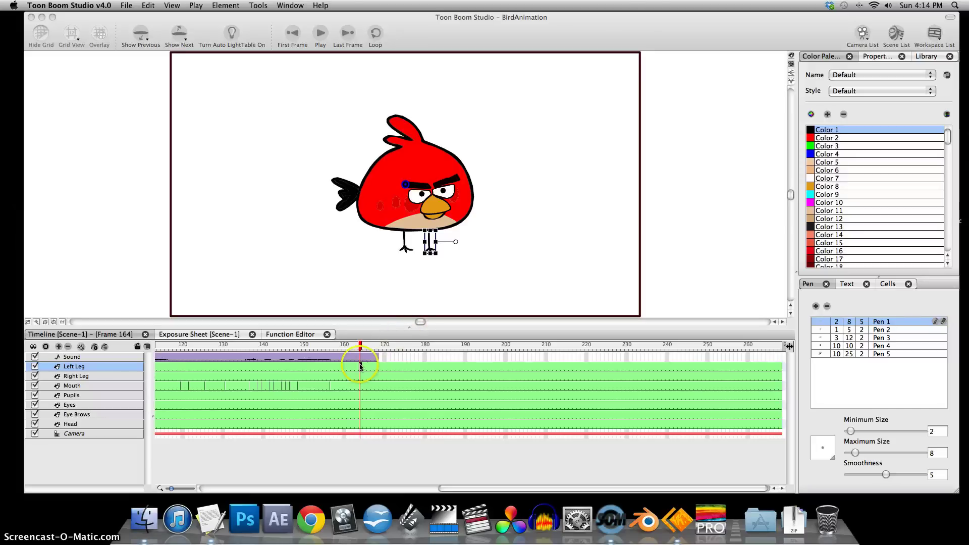
Add a keyframe to the Left Leg element at frame 164 and switch to the Transform tool.
left_click(361, 369)
right_click(361, 368)
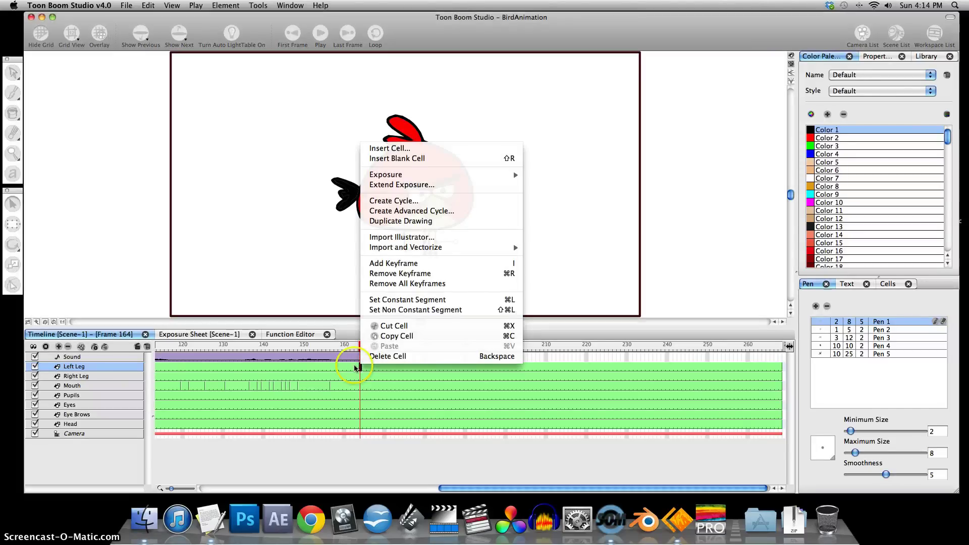
left_click(366, 263)
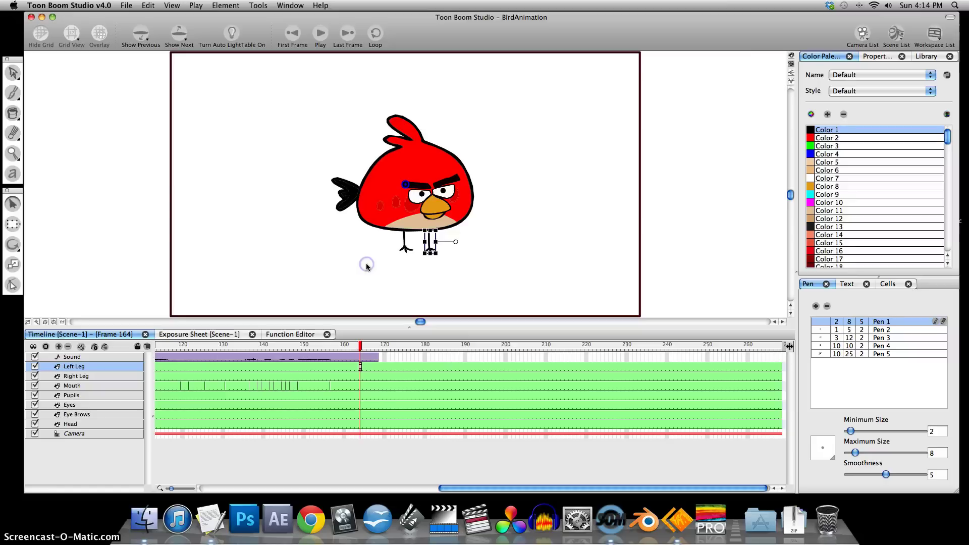
left_click(15, 225)
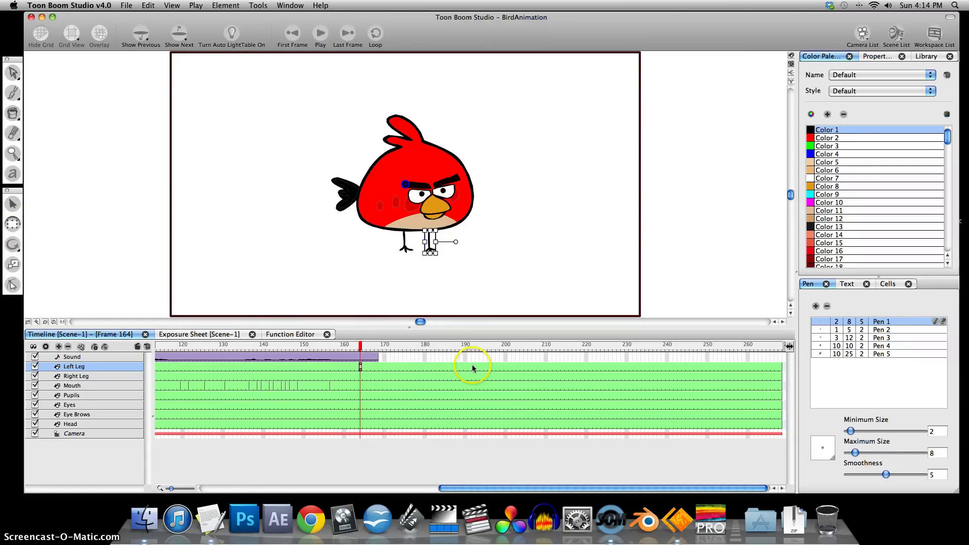
At frame 177, move the Left Leg's pivot to the top of the leg and rotate its foot forward, away from the other leg.
left_click(414, 368)
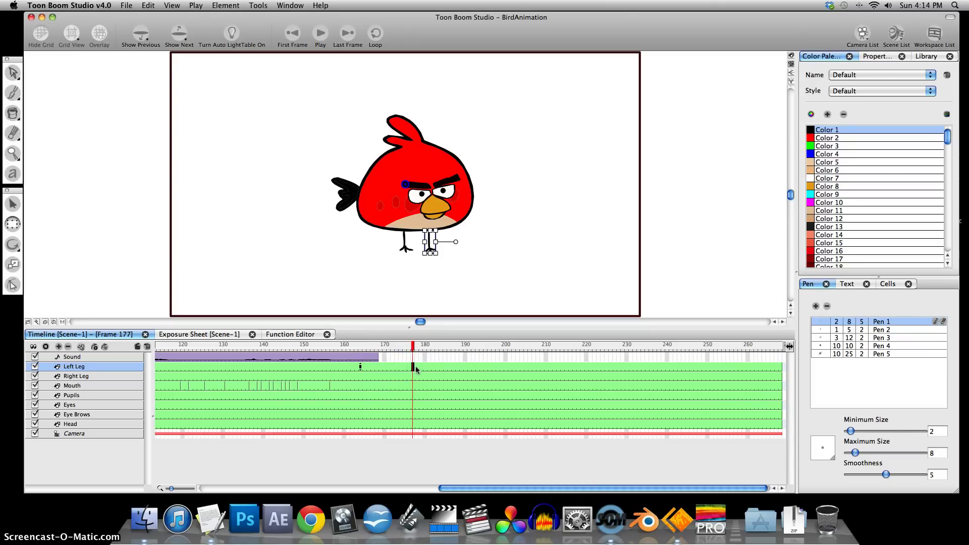
left_click(412, 368)
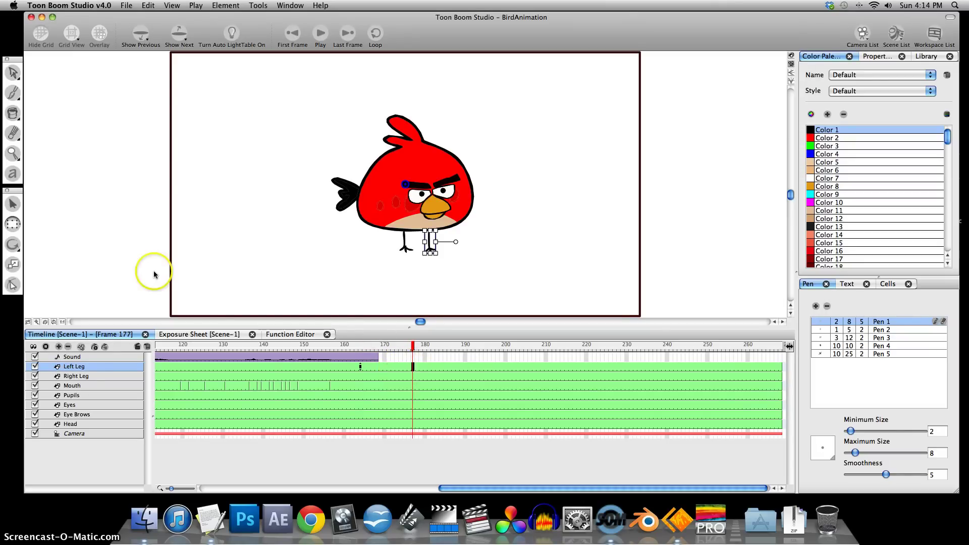
left_click(13, 245)
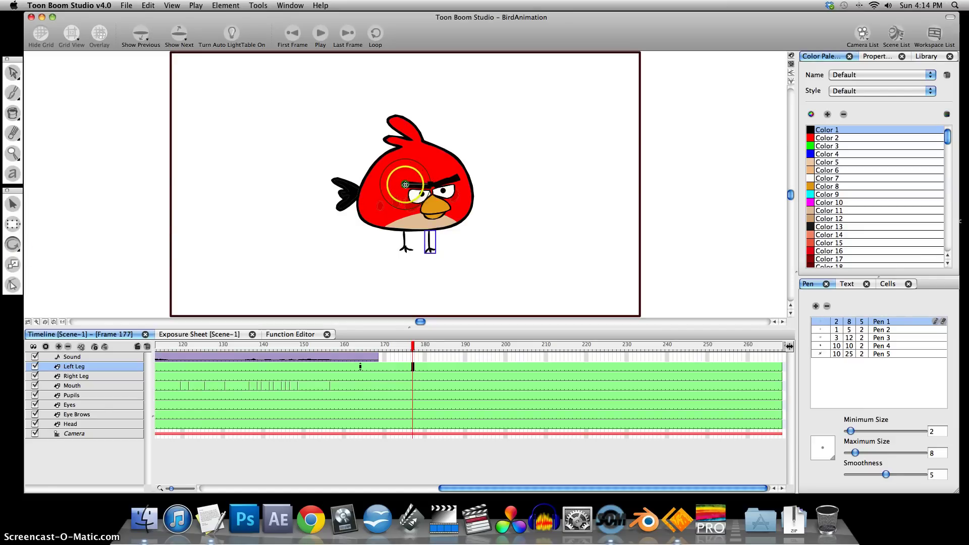
left_click_drag(405, 184, 437, 217)
left_click_drag(407, 183, 386, 192)
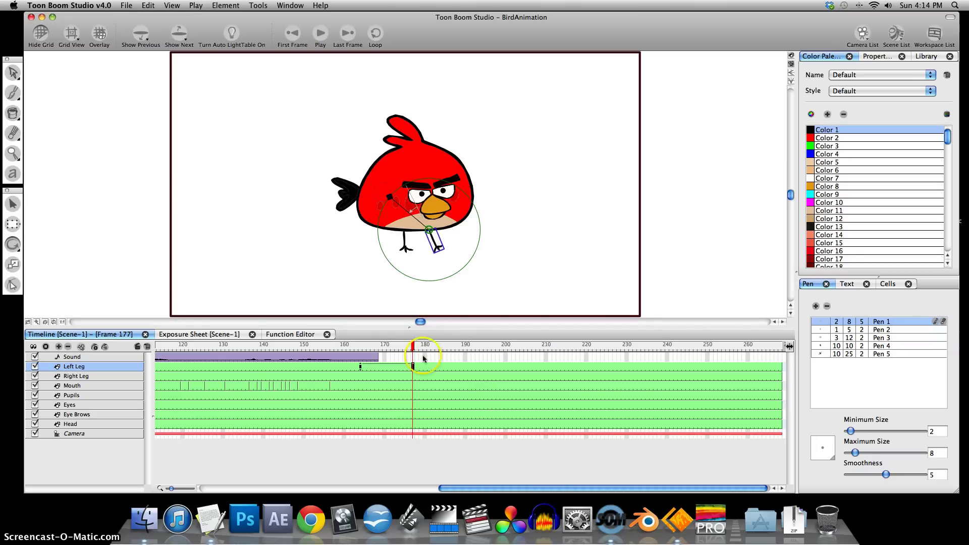
mouse_move(391, 346)
left_mouse_down()
mouse_move(366, 346)
mouse_move(410, 346)
mouse_move(399, 346)
left_mouse_up()
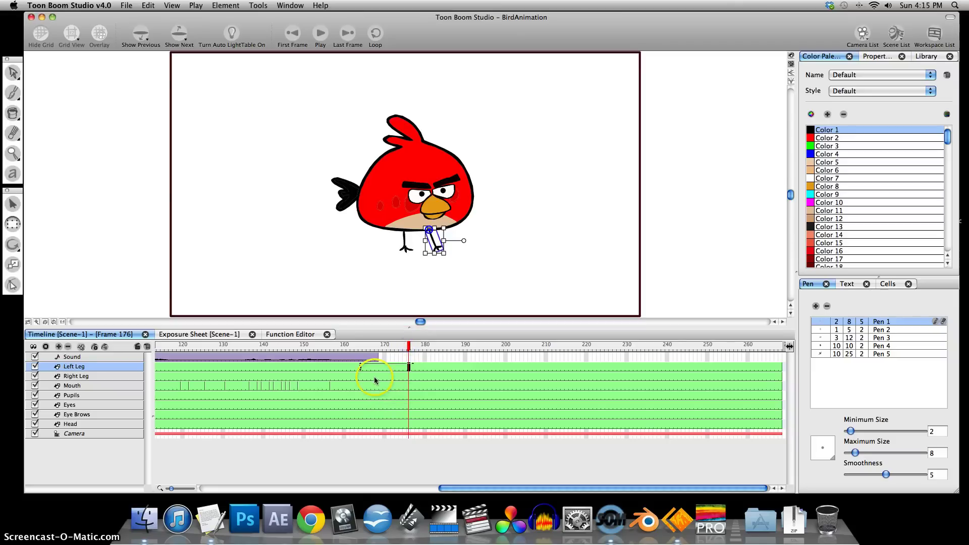
Add a keyframe to the Right Leg element at frame 168.
left_click_drag(374, 379, 378, 378)
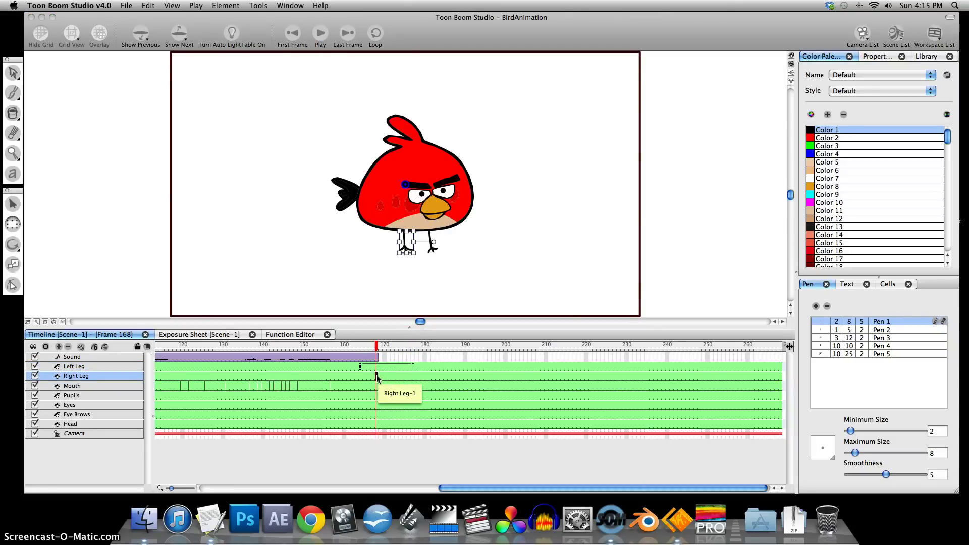
right_click(376, 376)
left_click(124, 236)
left_click(9, 224)
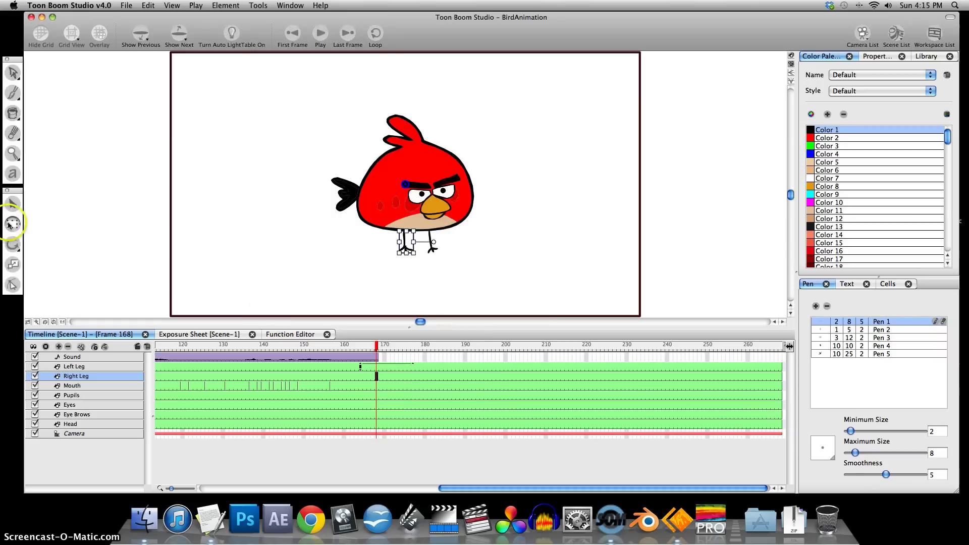
left_click(378, 377)
right_click(378, 377)
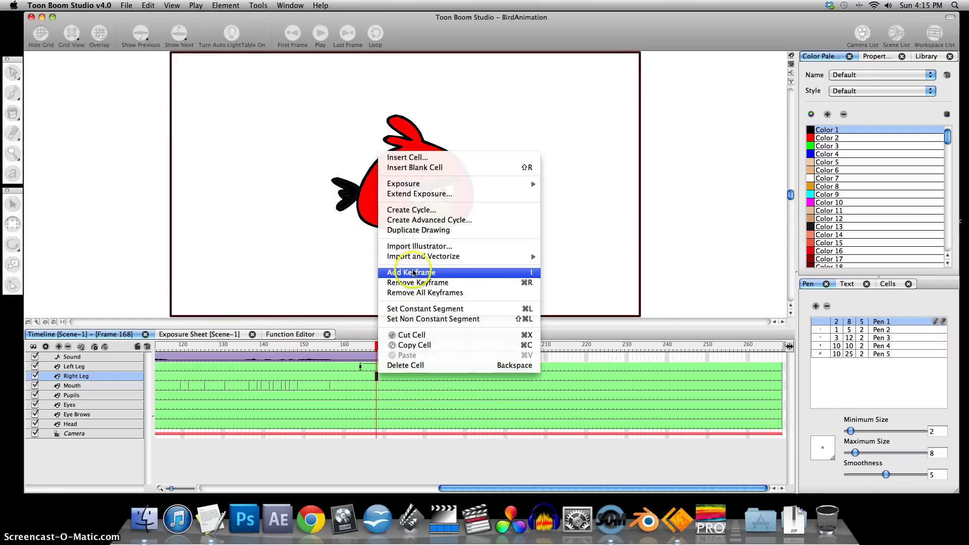
left_click(413, 273)
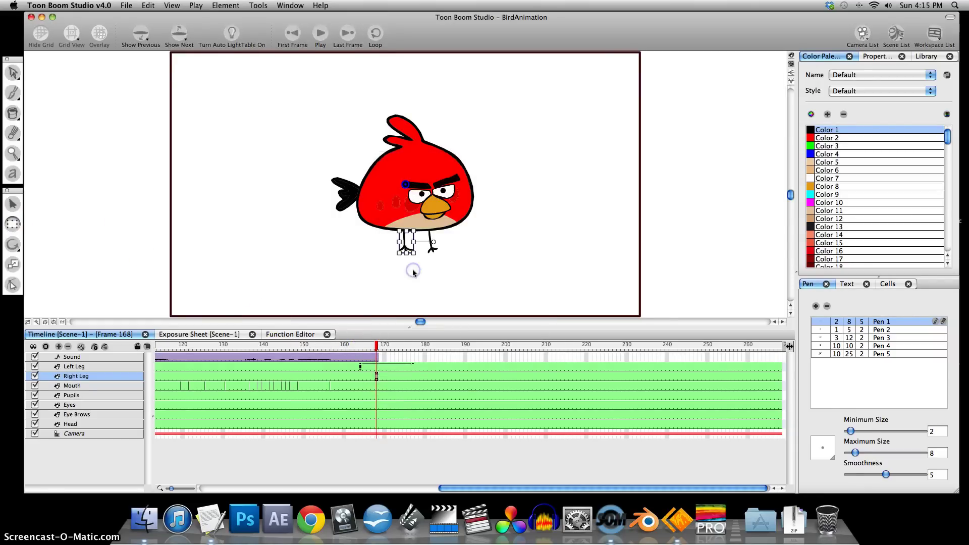
At frame 182, move the Right Leg's pivot to the top of the leg, rotate its foot backward and scrub through the motion.
left_click(430, 345)
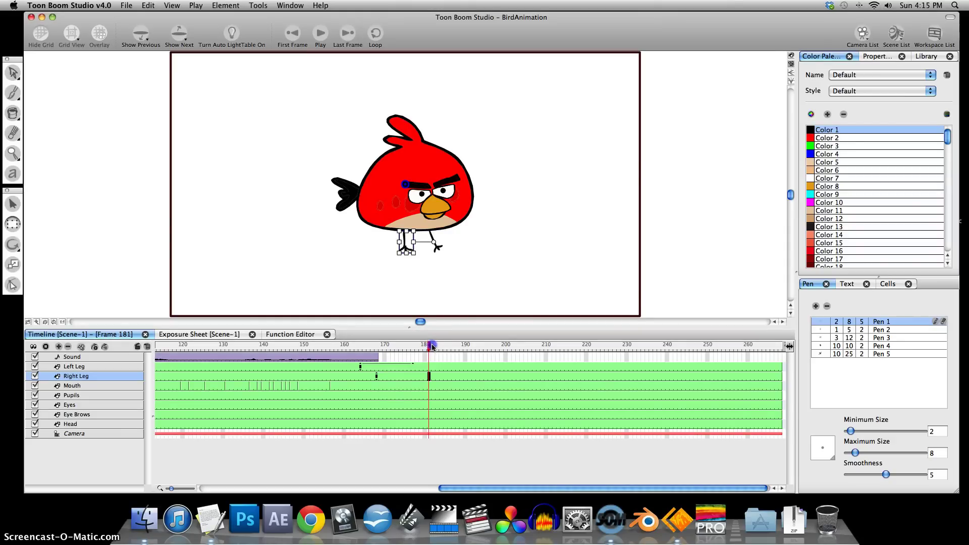
left_click(432, 346)
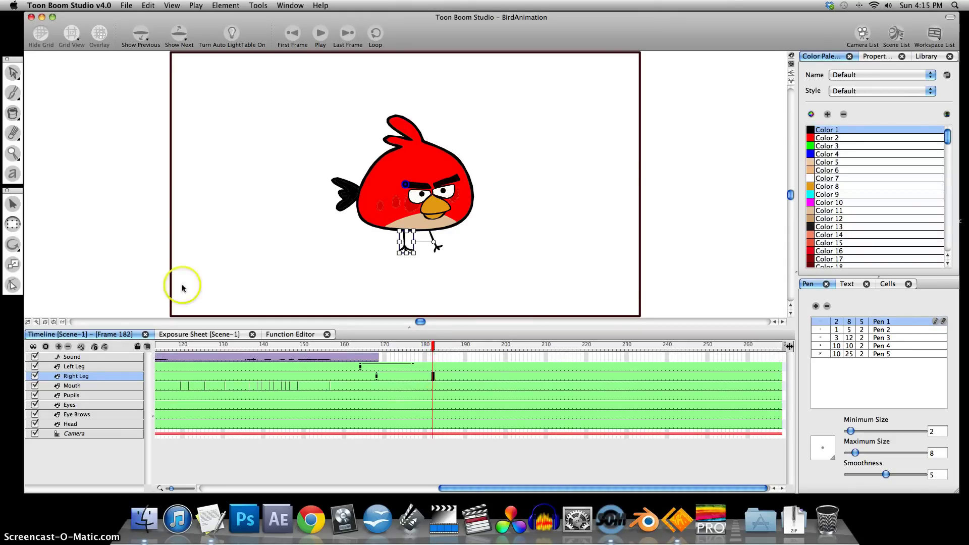
left_click(12, 244)
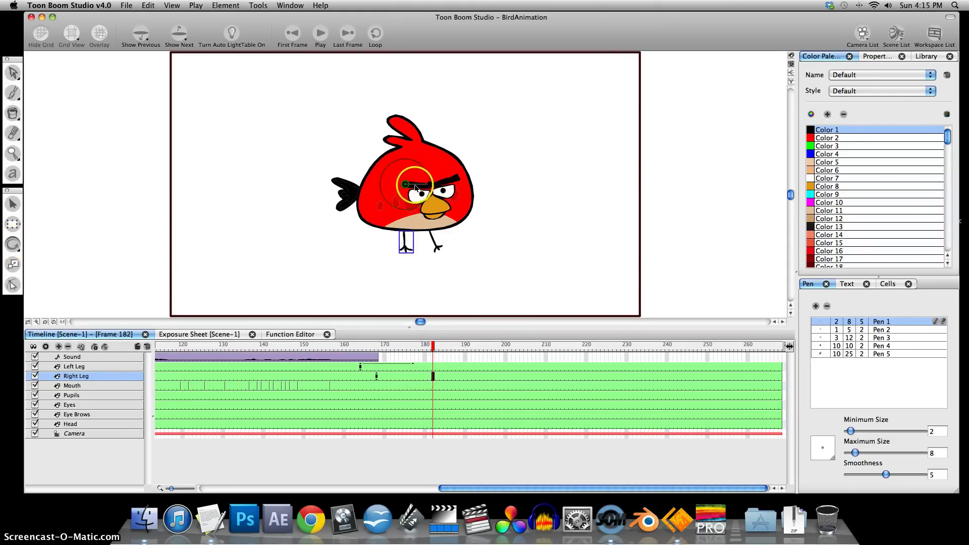
left_click_drag(406, 184, 404, 227)
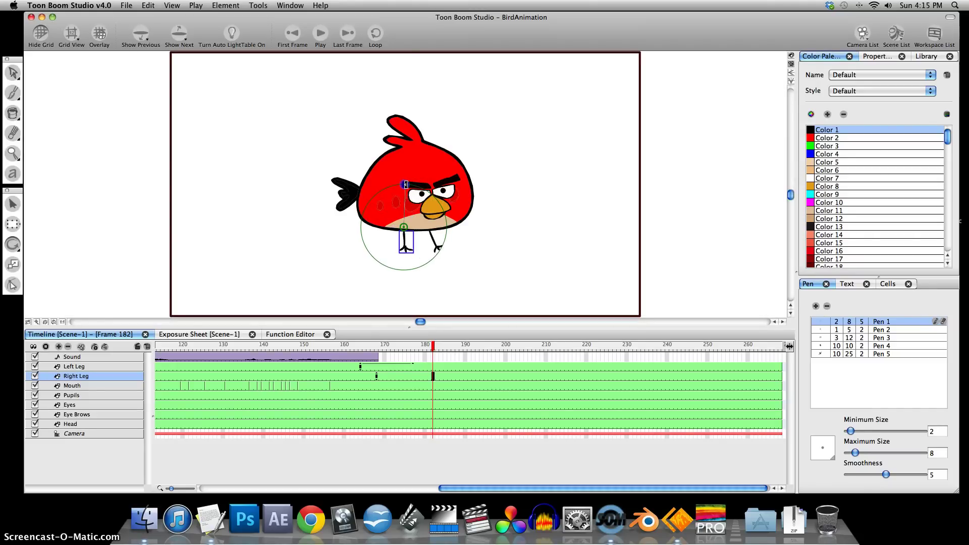
left_click_drag(407, 185, 420, 187)
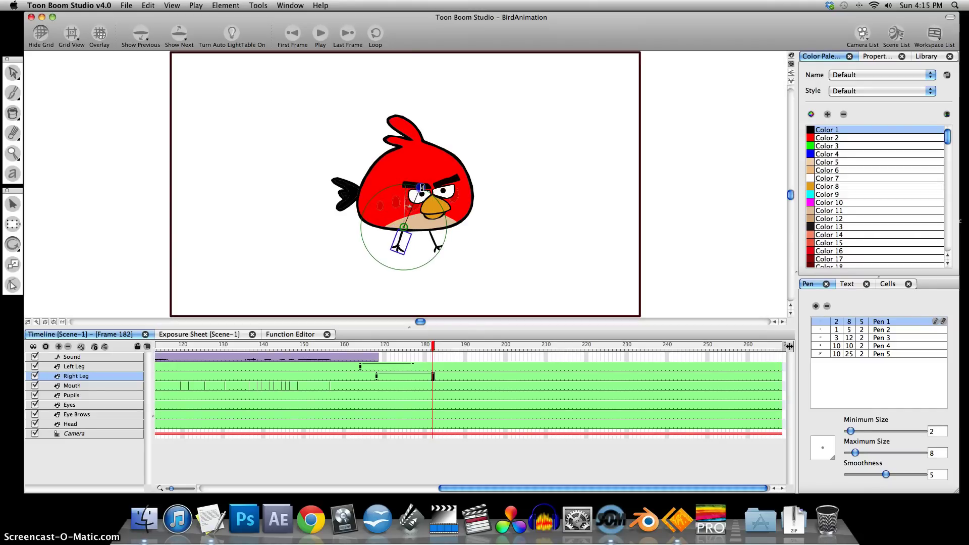
mouse_move(438, 347)
left_mouse_down()
mouse_move(344, 345)
mouse_move(441, 352)
mouse_move(425, 353)
left_mouse_up()
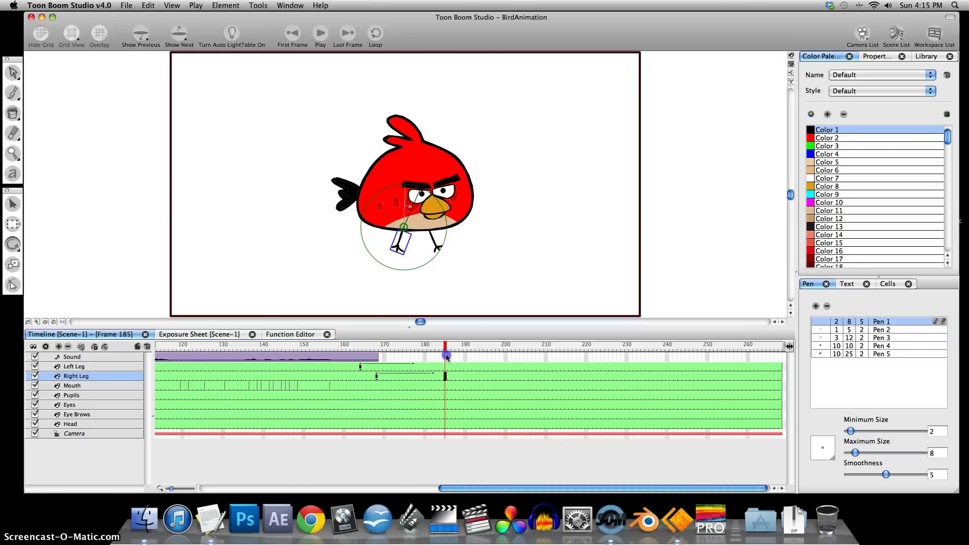
left_click_drag(446, 357, 453, 357)
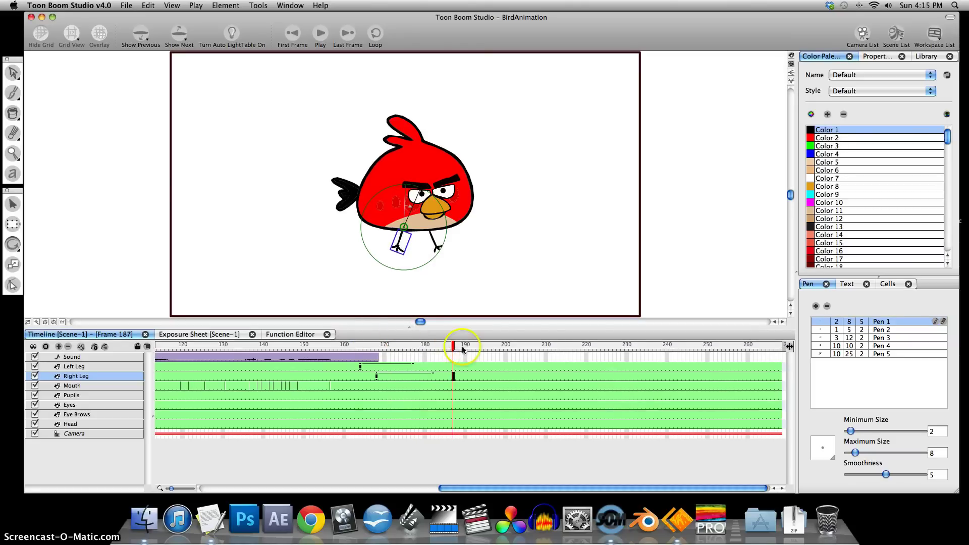
mouse_move(385, 346)
left_mouse_down()
mouse_move(412, 346)
mouse_move(344, 347)
mouse_move(389, 347)
left_mouse_up()
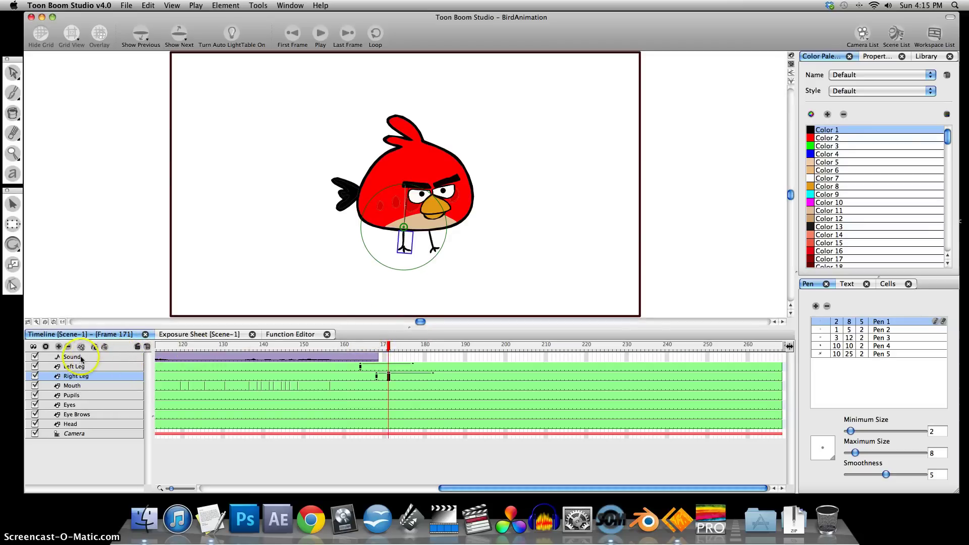
Add a peg element above the Sound element and name it Body.
left_click(103, 356)
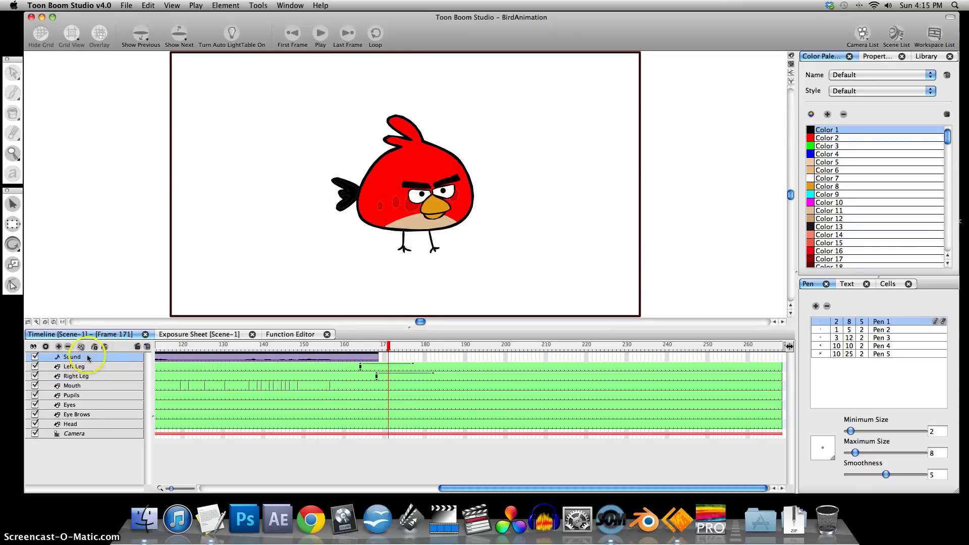
left_click(96, 350)
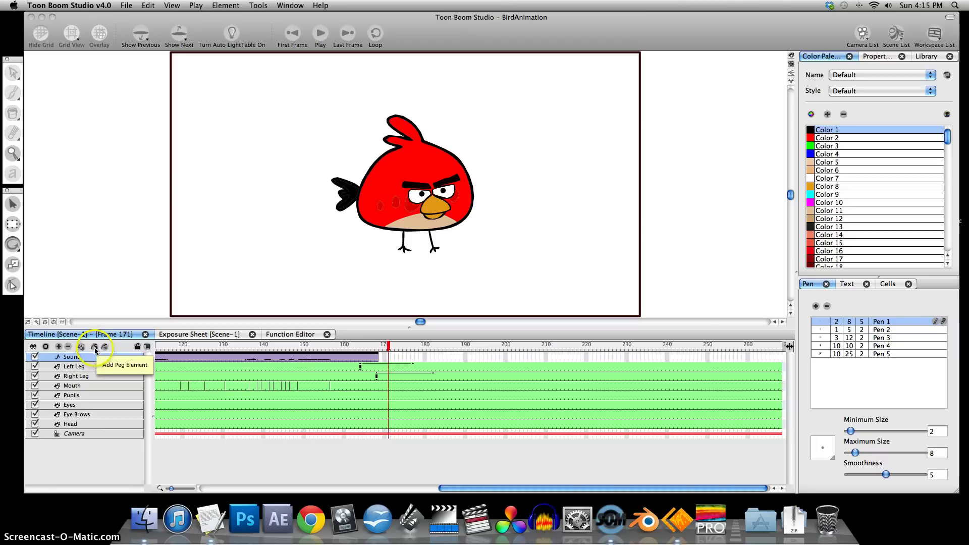
left_click(95, 349)
double_click(72, 358)
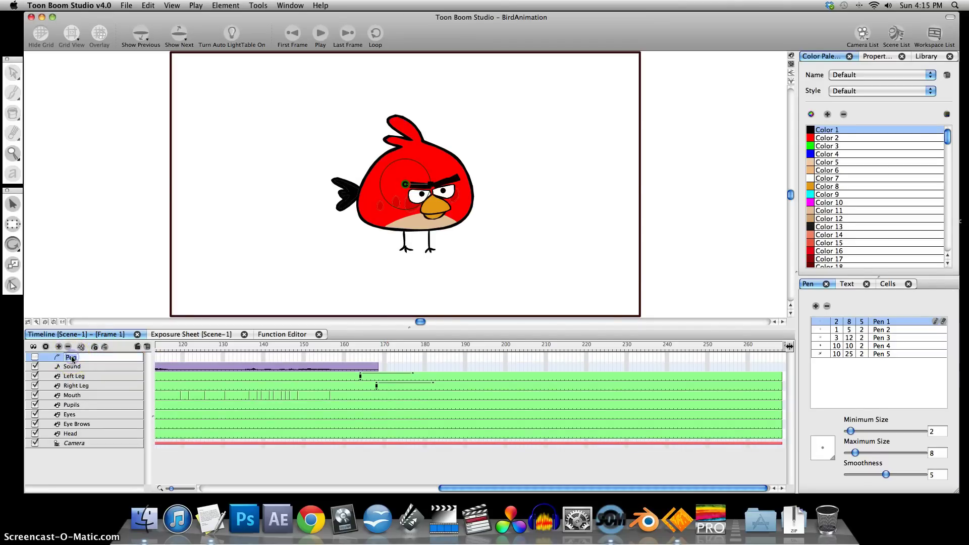
type("Body")
key("Return")
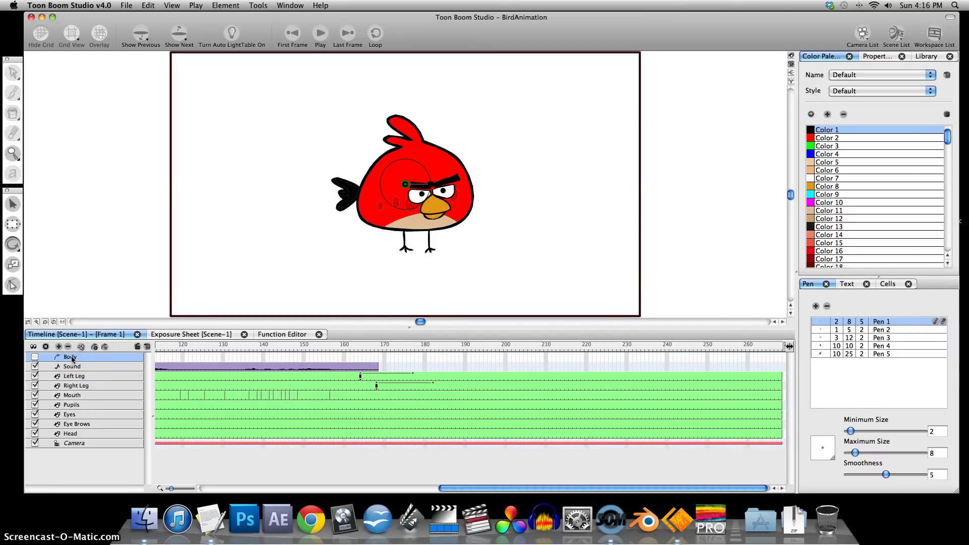
Attach all elements from Left Leg through Head to the Body peg as its children and save the project.
left_click(67, 378)
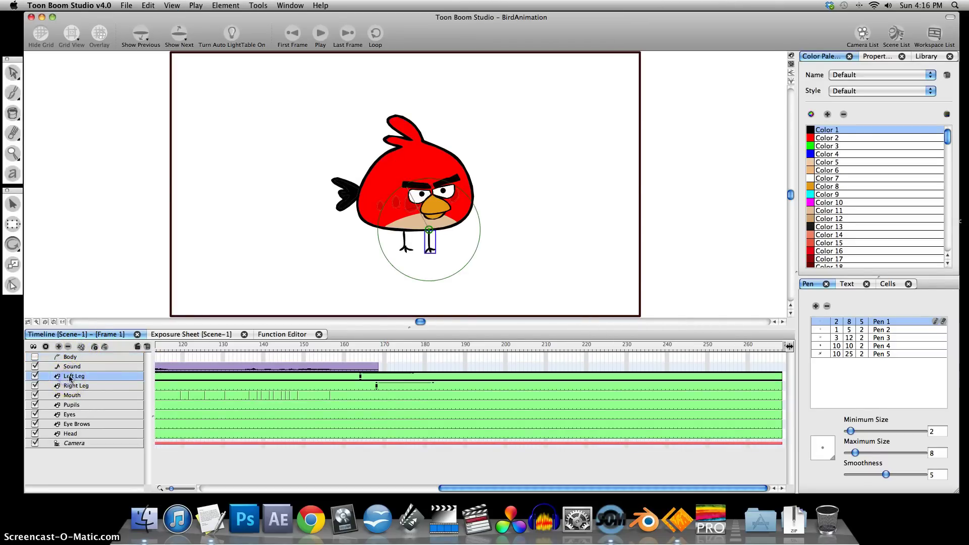
left_click(61, 377)
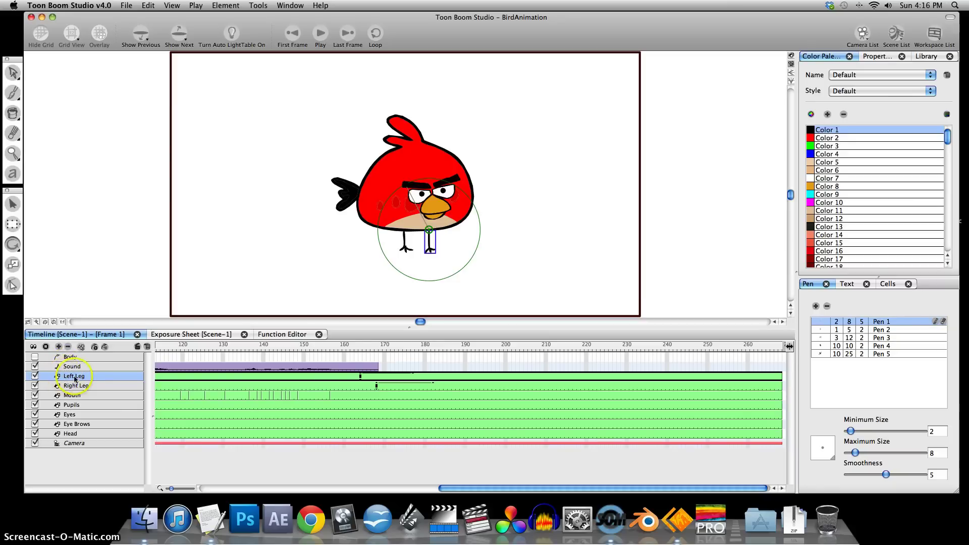
left_click(70, 435, "shift")
left_click_drag(70, 378, 59, 357)
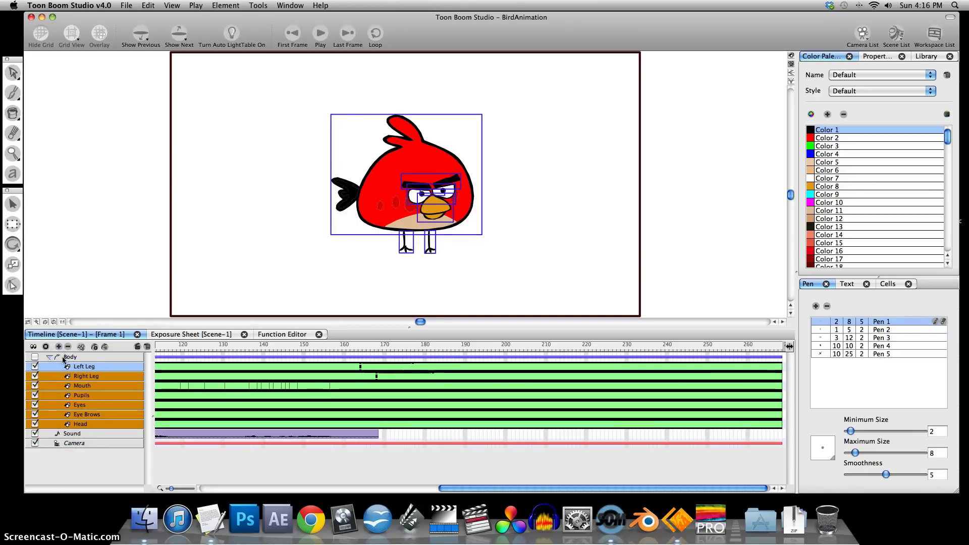
left_click(59, 358)
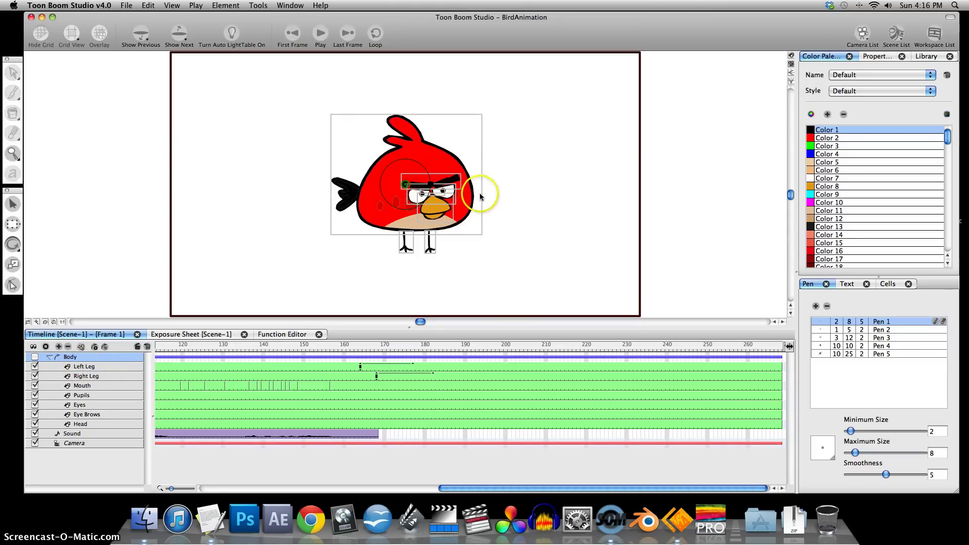
left_click(125, 6)
left_click(139, 67)
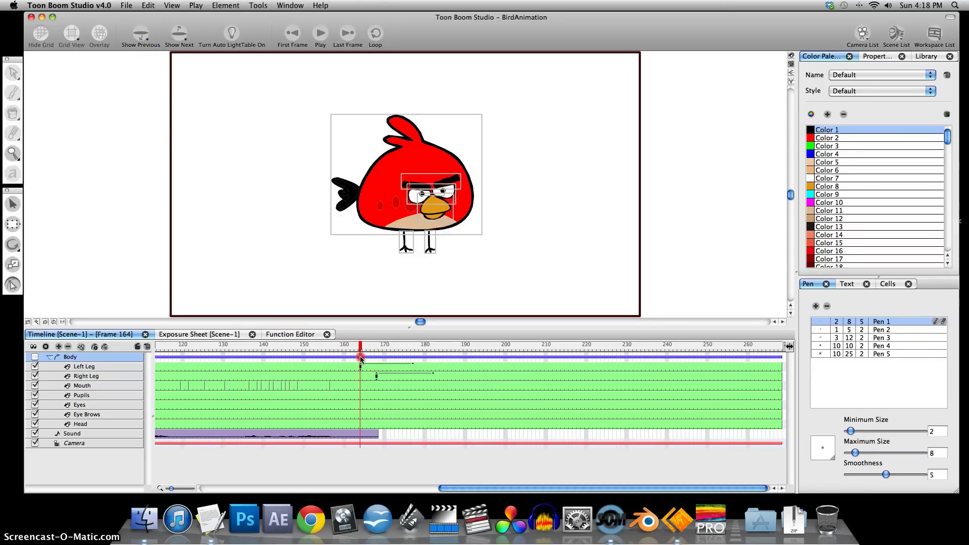
Add keyframes to the Body peg at frames 164 and 185.
right_click(361, 359)
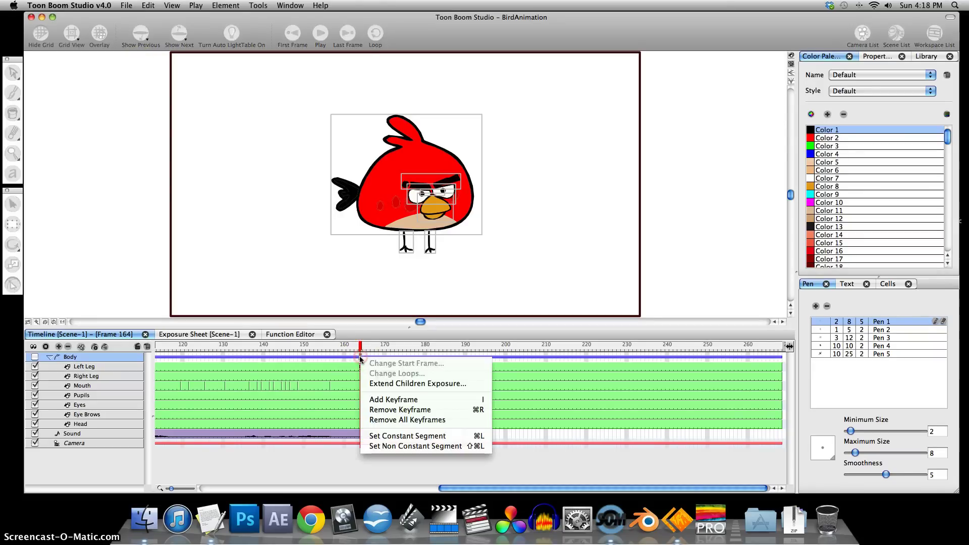
left_click(397, 399)
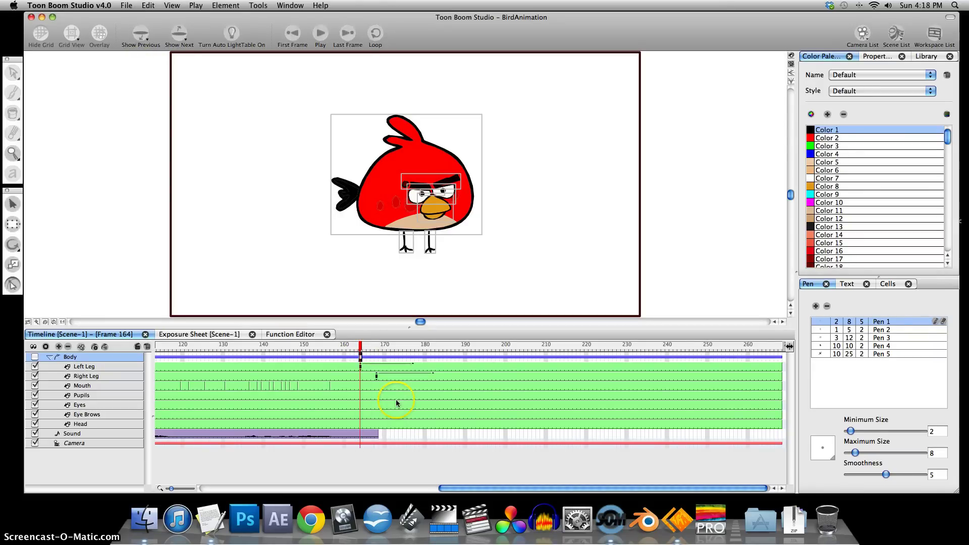
left_click(443, 358)
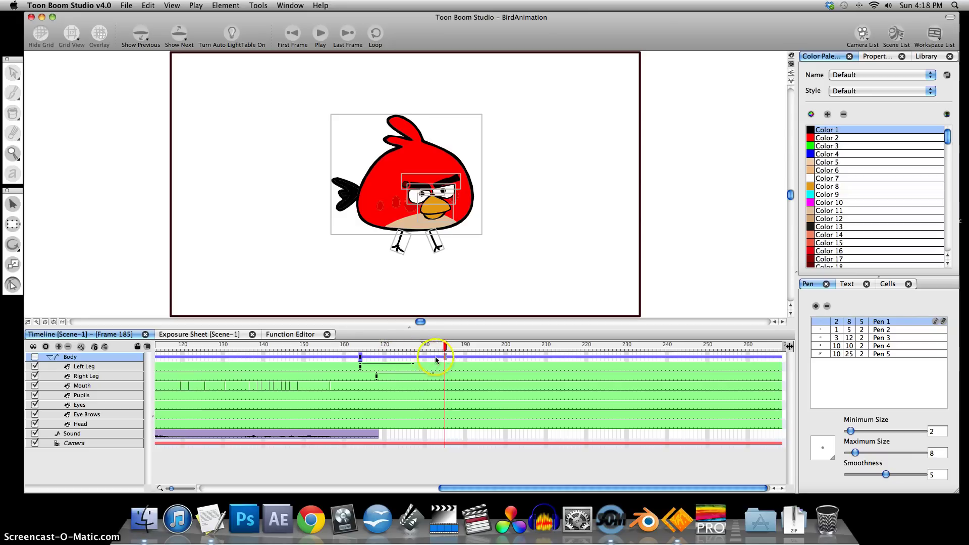
left_click(446, 359)
right_click(445, 358)
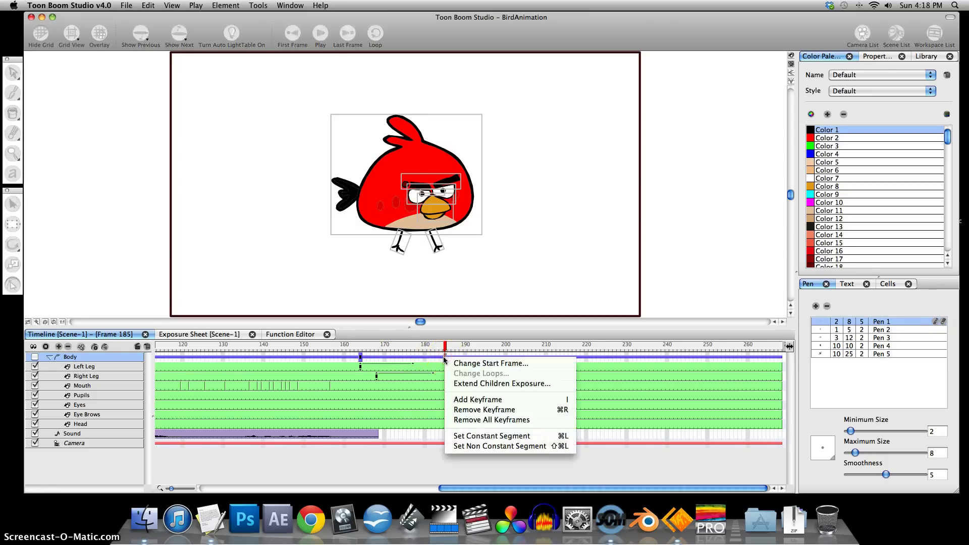
left_click(488, 400)
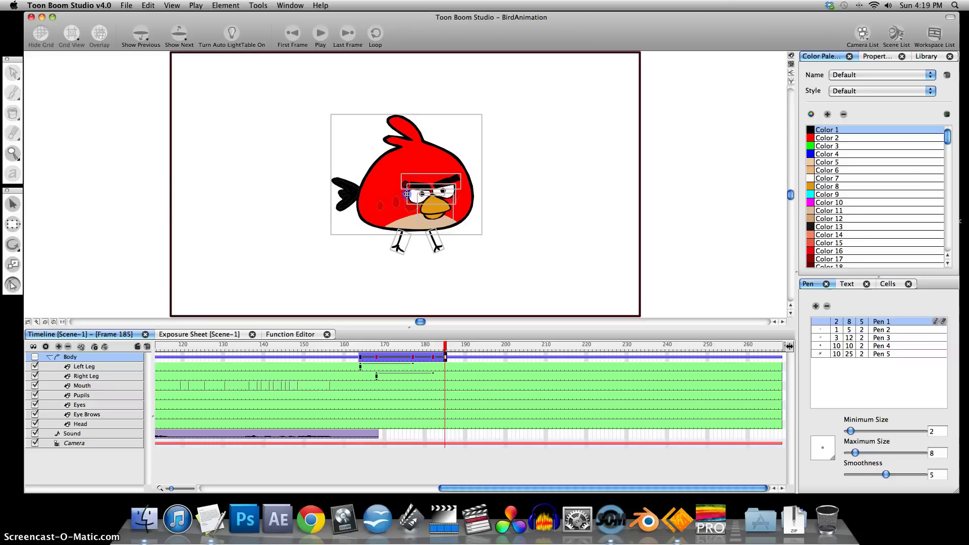
Move the bird a short distance forward along a horizontal path at the Body peg's frame 185 keyframe and preview the walk.
left_click_drag(407, 195, 442, 194)
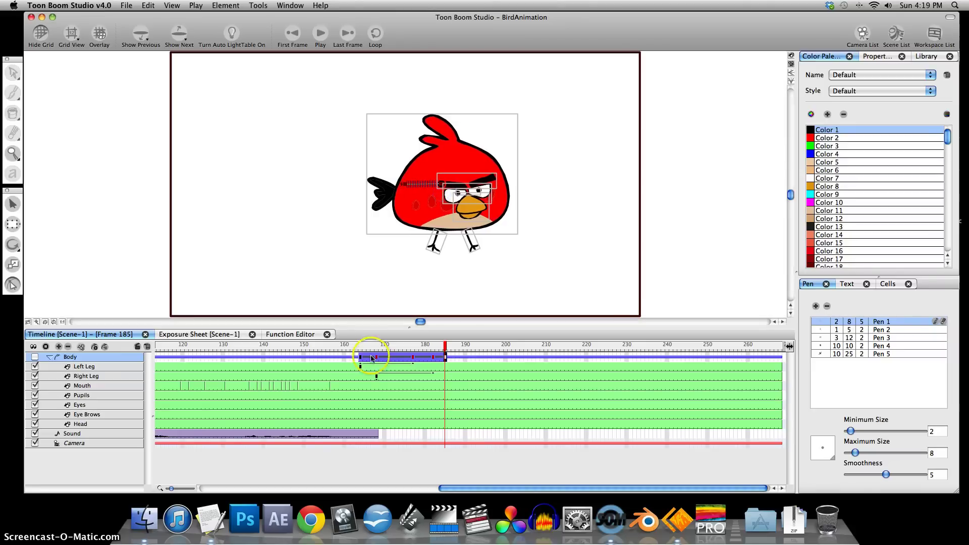
mouse_move(445, 347)
left_mouse_down()
mouse_move(365, 347)
mouse_move(447, 348)
left_mouse_up()
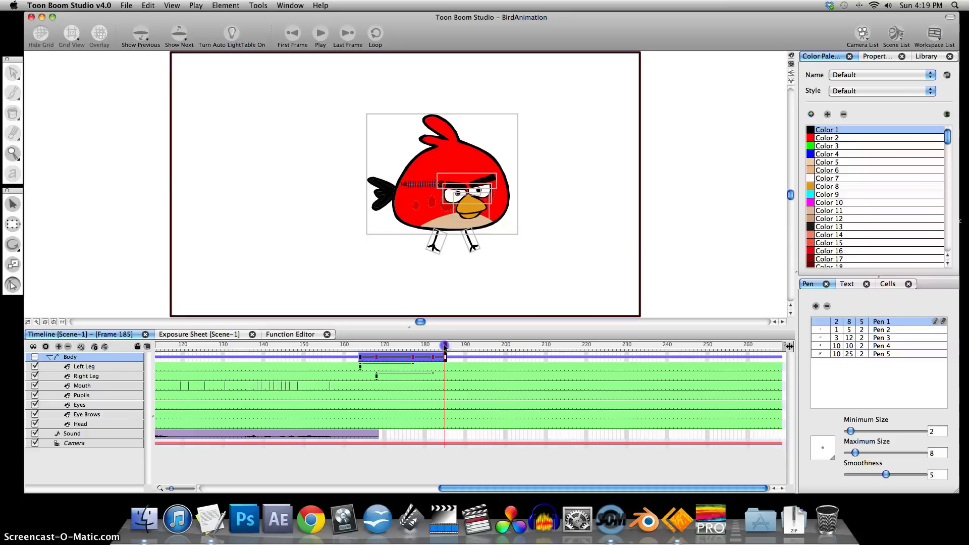
left_click_drag(444, 185, 431, 185)
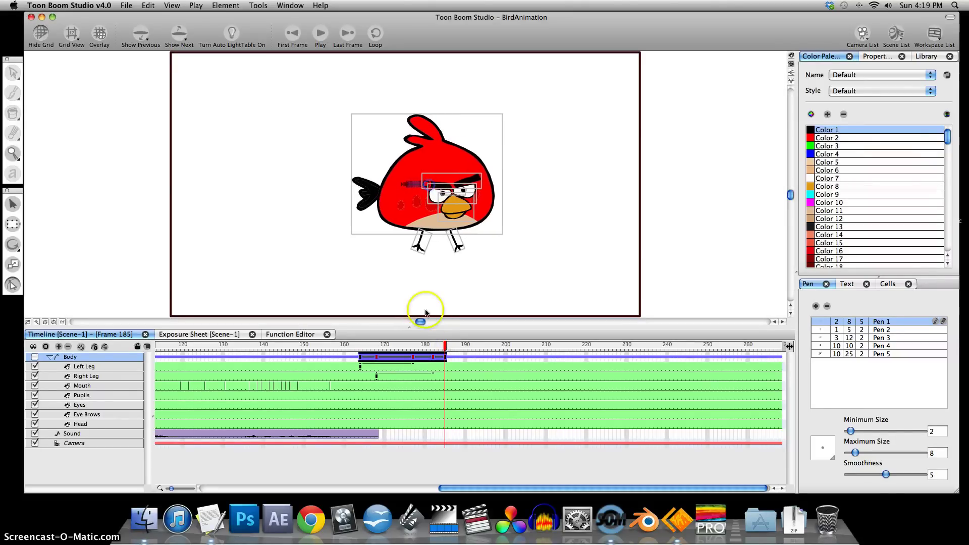
mouse_move(445, 346)
left_mouse_down()
mouse_move(350, 347)
mouse_move(444, 346)
left_mouse_up()
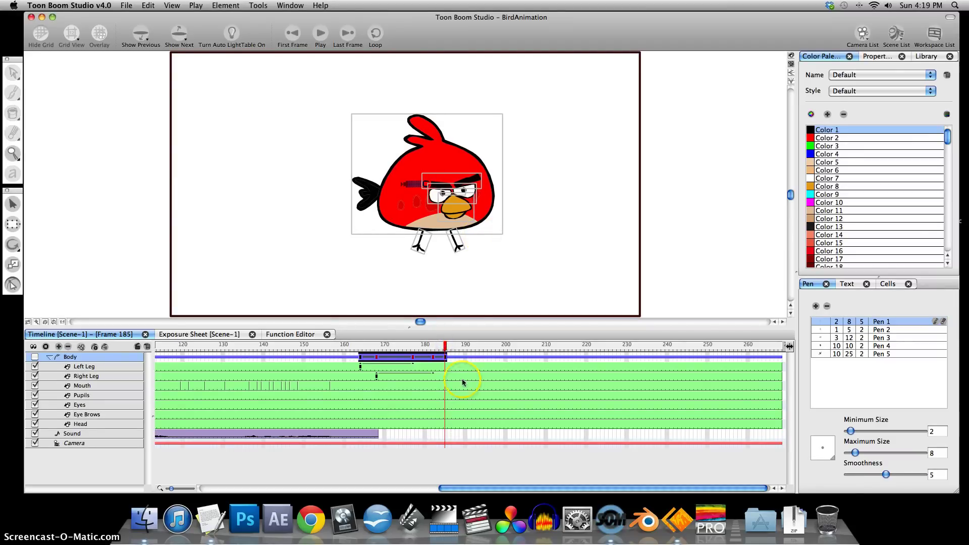
Add a Body peg keyframe at frame 201 and move the bird farther along its horizontal path.
left_click(510, 357)
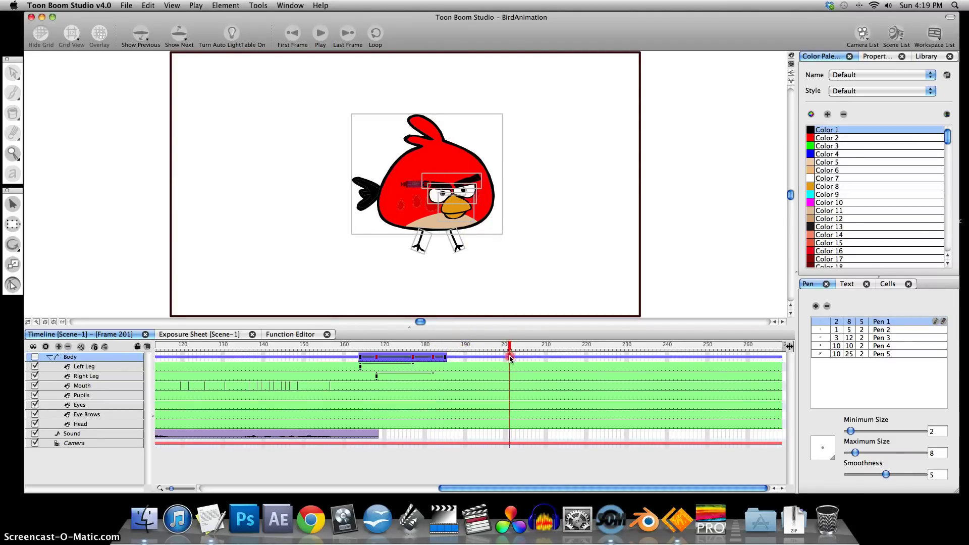
right_click(510, 357)
left_click(555, 398)
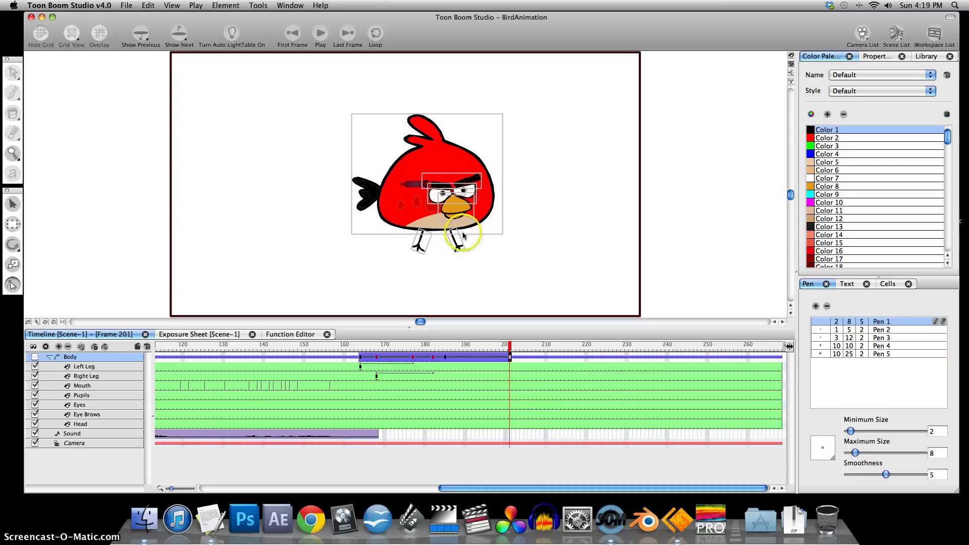
left_click_drag(430, 184, 718, 181)
Add more Body peg keyframes through frame 268, carry the bird past the camera frame's edge, and scrub back through the motion.
left_click(583, 357)
right_click(643, 358)
left_click(658, 399)
right_click(708, 357)
left_click(727, 399)
right_click(768, 357)
left_click(802, 399)
right_click(780, 357)
left_click(812, 398)
left_click_drag(781, 346, 401, 347)
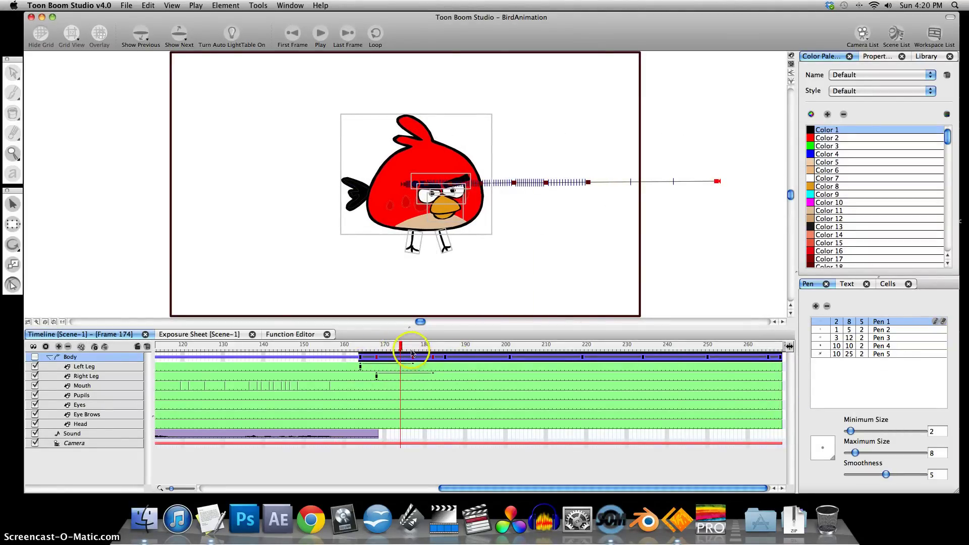
Add a Left Leg keyframe at frame 190 and rotate the leg to continue the walk.
left_click(413, 346)
left_click(413, 367)
left_click(465, 347)
right_click(465, 366)
left_click(501, 262)
left_click_drag(437, 185, 471, 187)
Continue the walk cycle with alternating Right Leg and Left Leg rotations from about frame 195 to frame 220.
left_click(486, 377)
left_click(514, 368)
left_click(533, 376)
left_click(464, 222)
left_click(534, 376)
left_click_drag(534, 347, 563, 346)
left_click(563, 367)
left_click_drag(453, 197, 495, 175)
left_click(587, 376)
left_click_drag(494, 186, 475, 187)
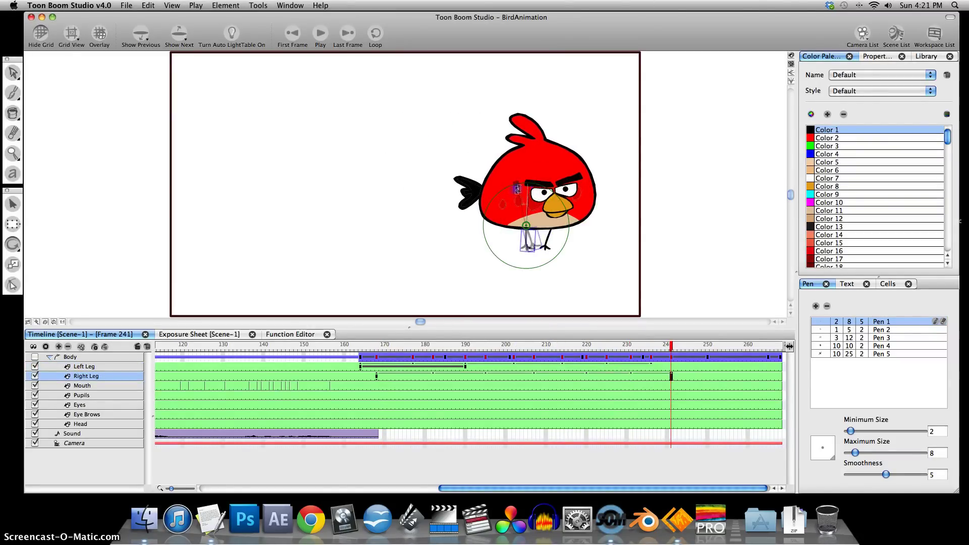
Rotate the right leg at frame 241 and pose both legs at neighbouring keyframes up to about frame 251.
left_click_drag(517, 189, 542, 191)
mouse_move(671, 347)
left_mouse_down()
mouse_move(539, 347)
mouse_move(671, 347)
left_mouse_up()
left_click(651, 367)
left_click_drag(558, 192, 501, 196)
left_click_drag(652, 347, 696, 347)
left_click(712, 376)
left_click_drag(523, 196, 549, 196)
Finish the alternating leg rotations between about frame 257 and frame 268 as the bird leaves the scene.
left_click(736, 367)
left_click(747, 377)
left_click_drag(558, 186, 669, 191)
left_click(772, 367)
left_click(780, 377)
left_click_drag(733, 188, 711, 185)
Scrub the animation back to frame 125 and save the project.
left_click_drag(775, 349, 183, 344)
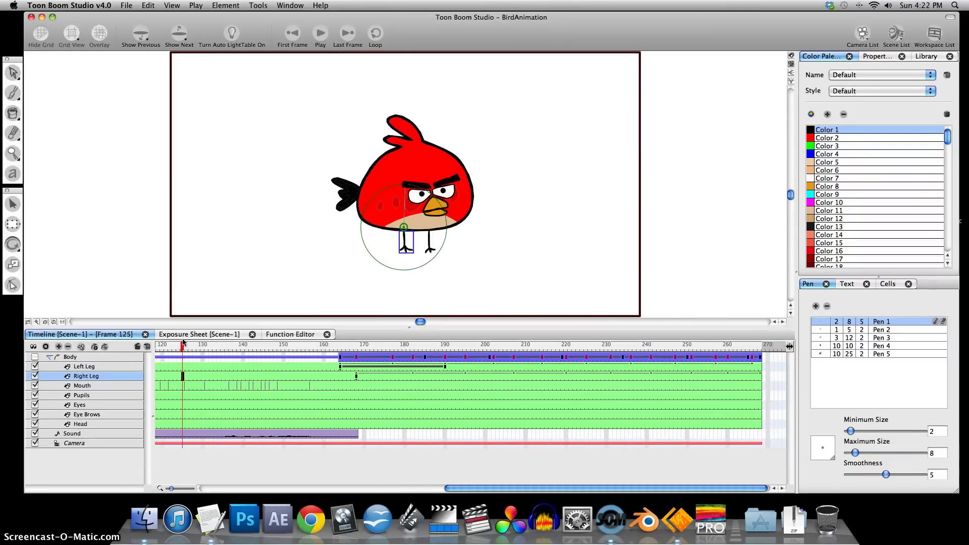
left_click(125, 7)
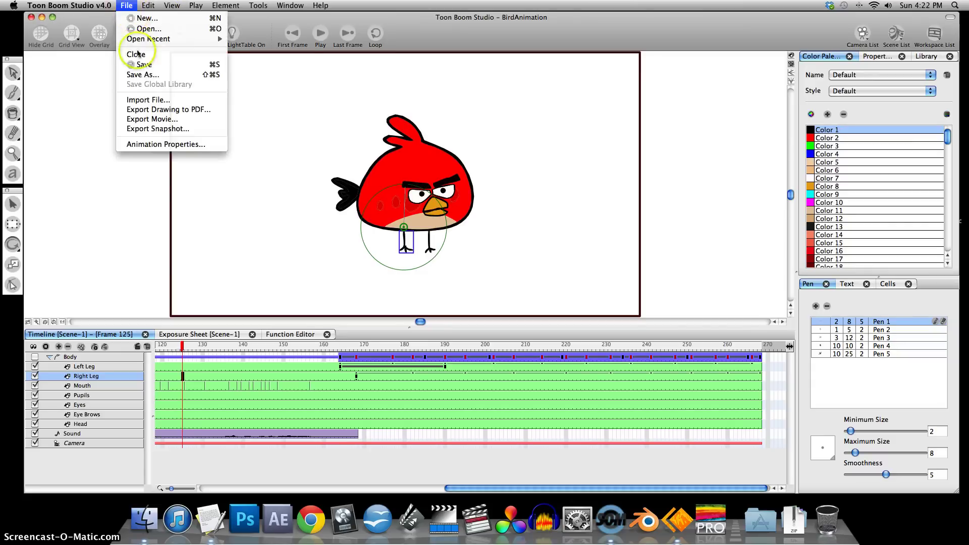
left_click(141, 62)
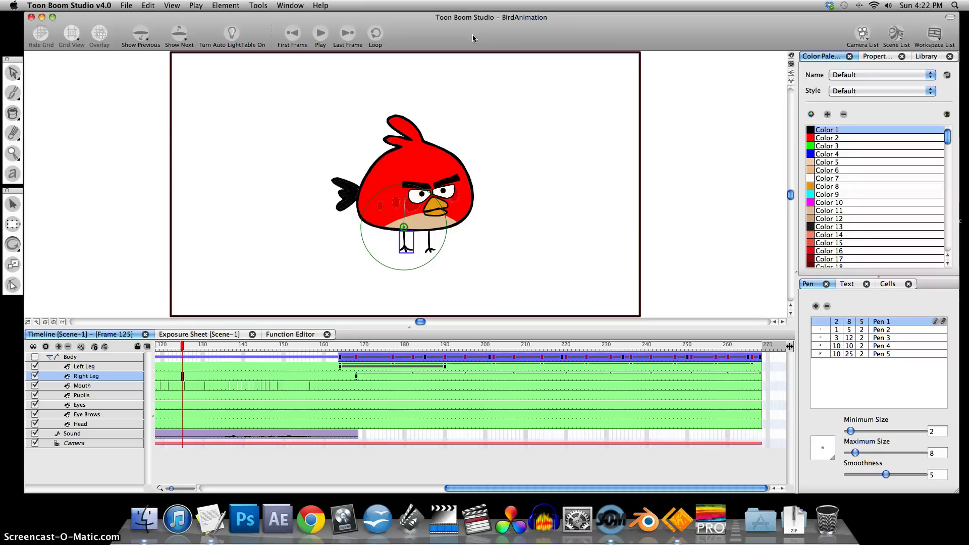
left_click(348, 295)
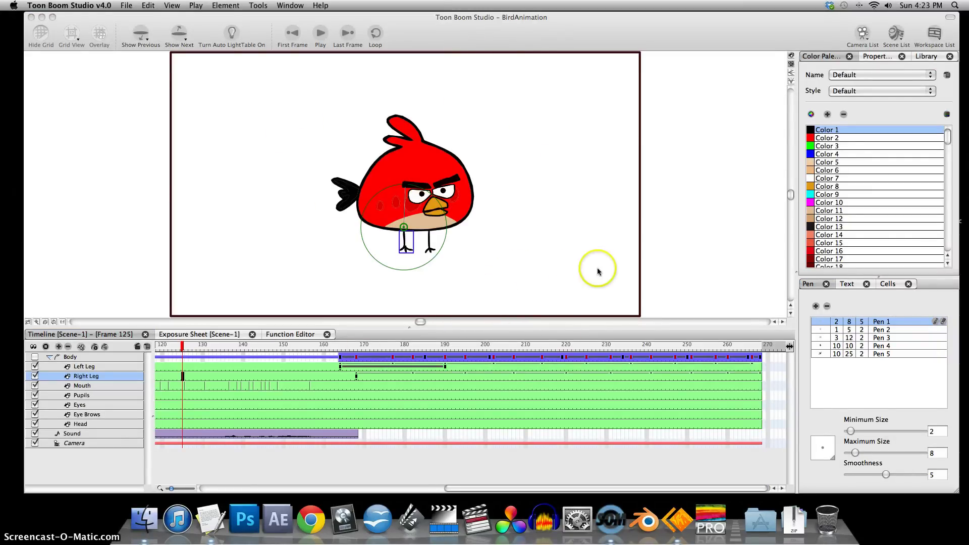
Add a drawing element named Wall above the Sound element.
left_click(104, 358)
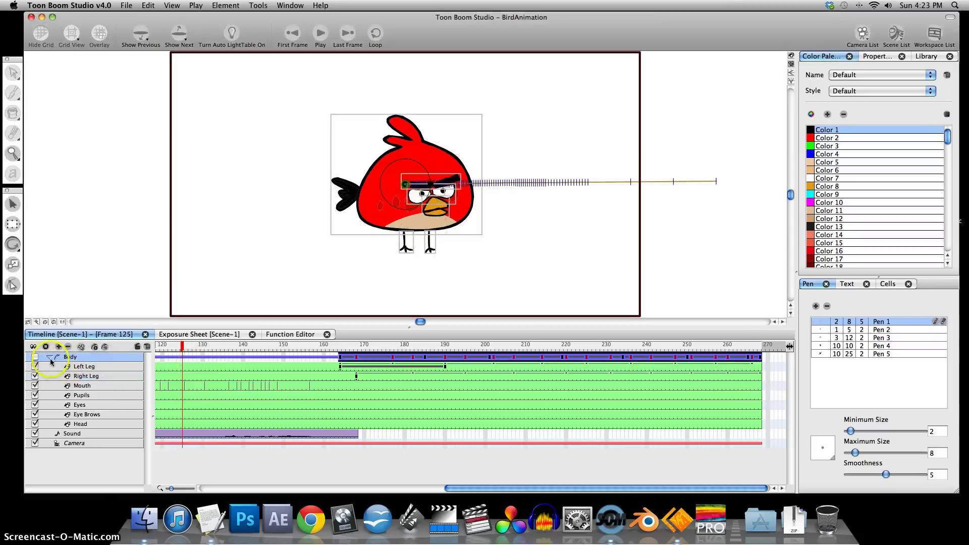
left_click(78, 444)
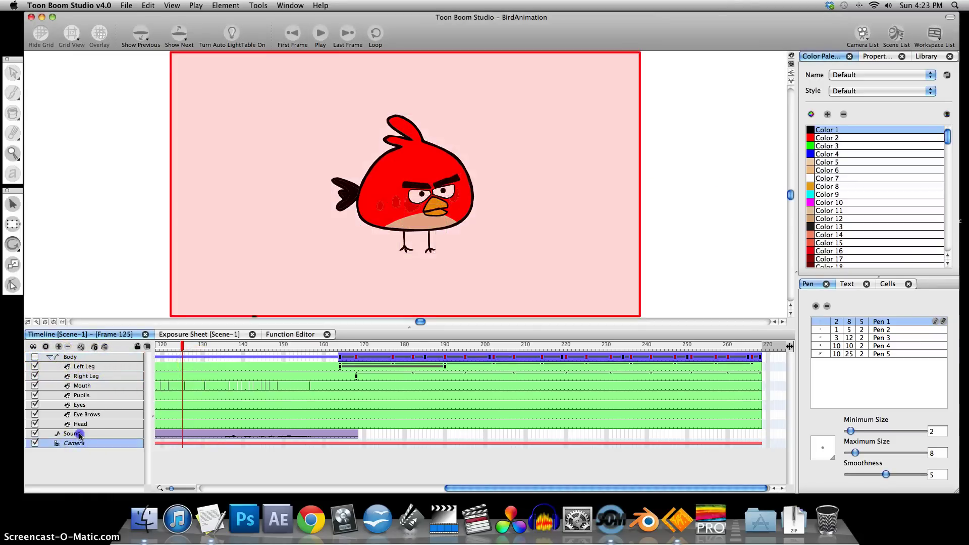
left_click(79, 434)
left_click(59, 346)
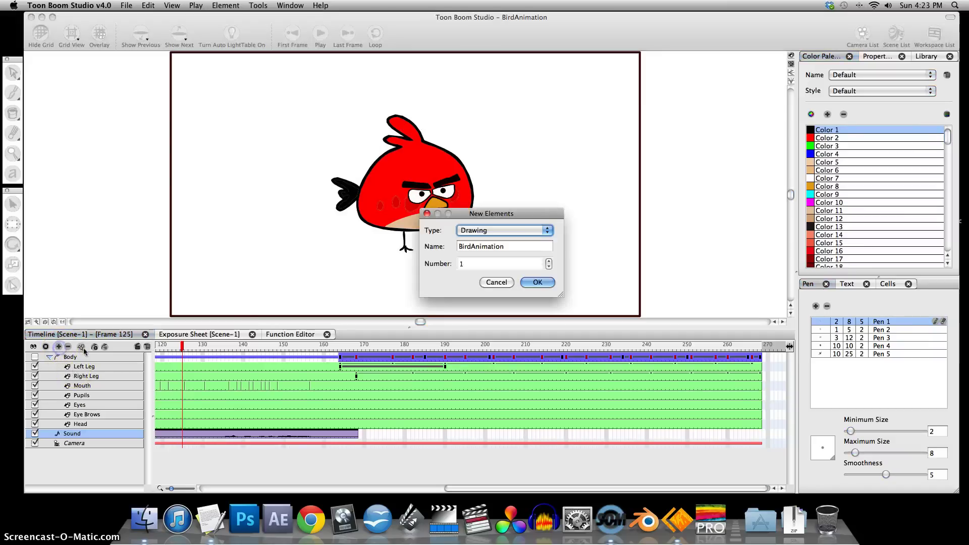
double_click(489, 246)
type("Wall")
left_click(538, 282)
In the drawing view of the Wall element, draw a large rectangle and fill it with Color 12.
left_click(791, 56)
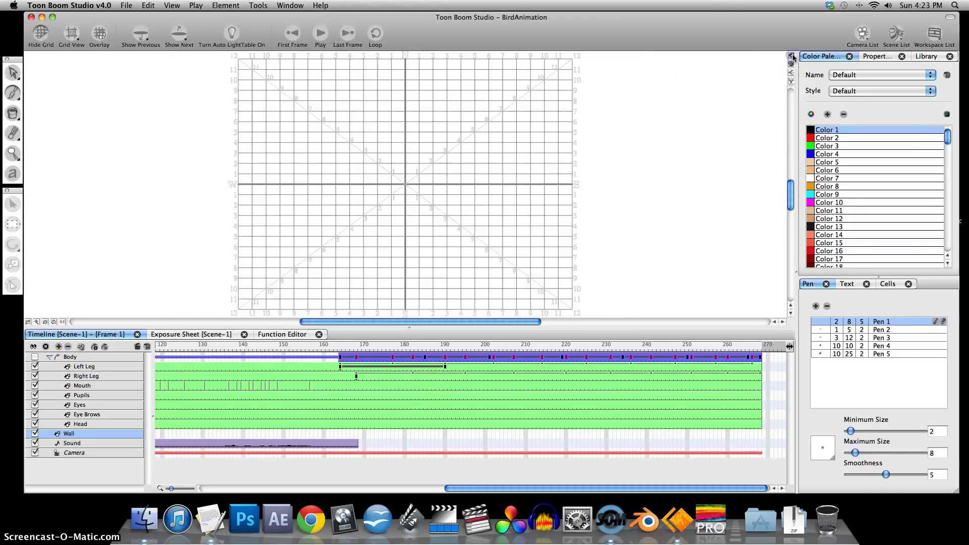
mouse_move(13, 93)
left_mouse_down()
mouse_move(31, 89)
mouse_move(73, 115)
left_mouse_up()
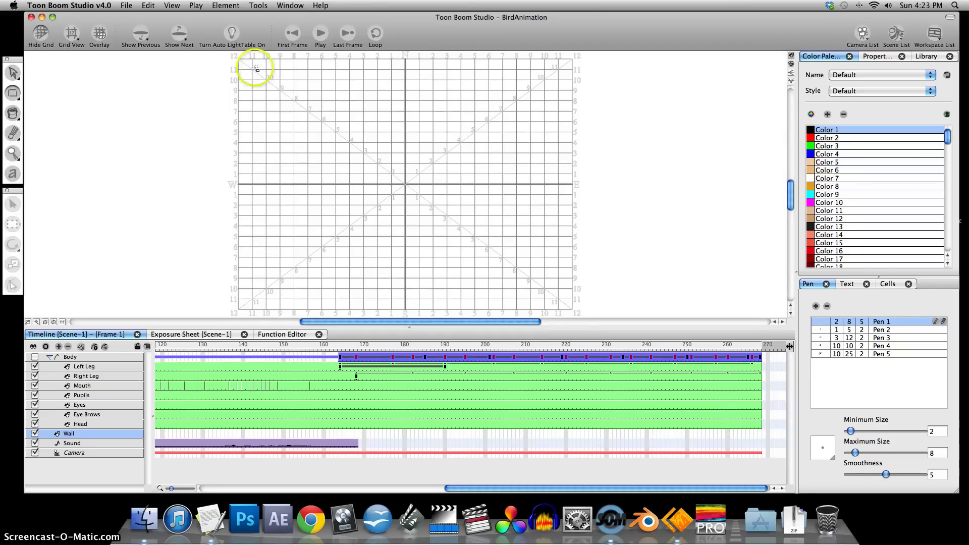
left_click_drag(190, 74, 668, 301)
left_click(13, 113)
left_click(820, 220)
left_click(561, 171)
left_click(13, 73)
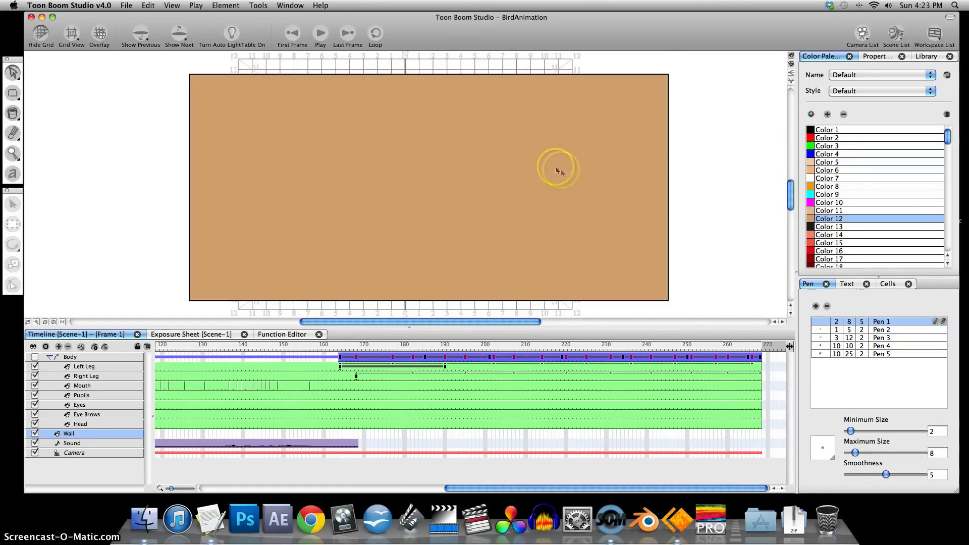
Draw a floor rectangle directly beneath the wall, fill it with dark brown Color 120, and remove the outlines.
scroll(558, 170, "down", 2)
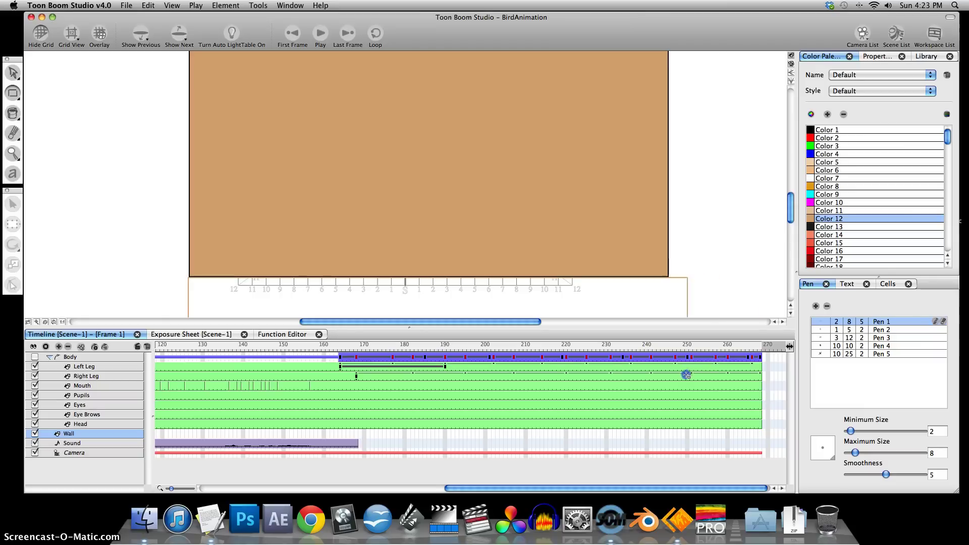
left_click_drag(686, 375, 670, 386)
left_click(819, 229)
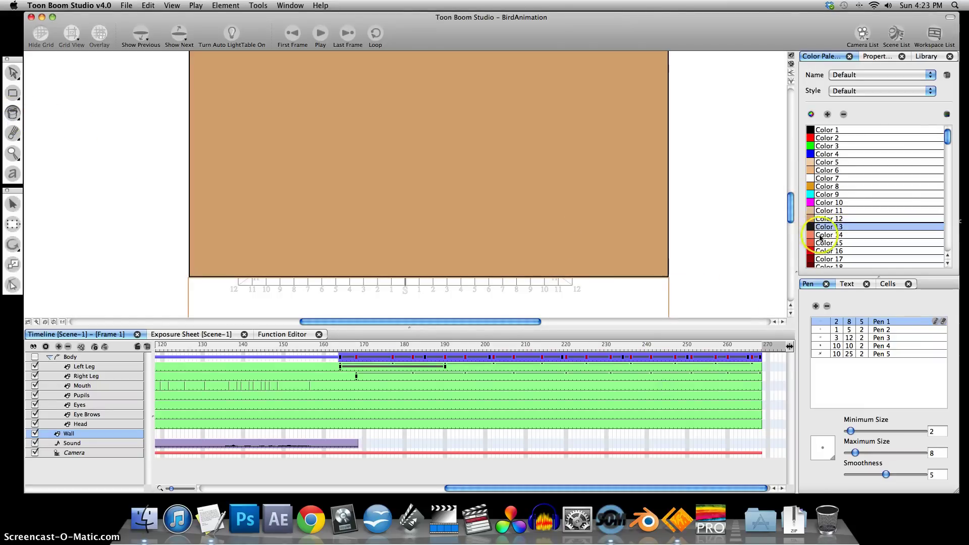
scroll(829, 202, "down", 20)
left_click(828, 240)
left_click(480, 298)
left_click(13, 73)
left_click(249, 290)
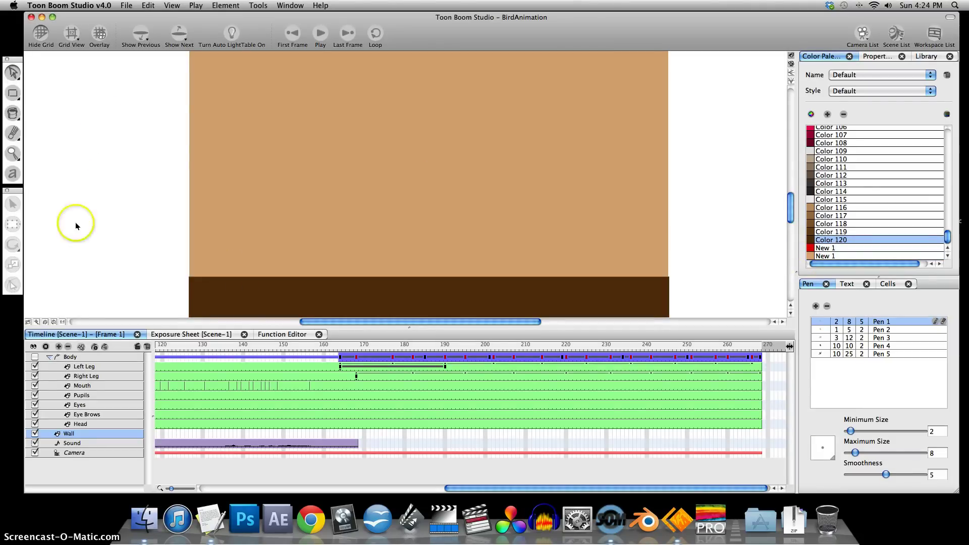
Return to the scene view and move the Wall drawing up until its floor lies behind the bird's feet.
left_click(791, 64)
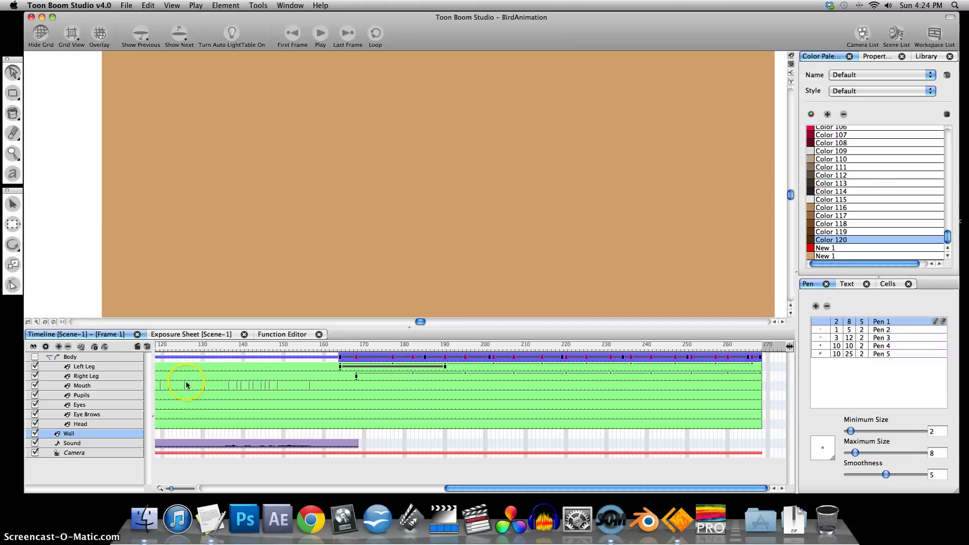
left_click(109, 357)
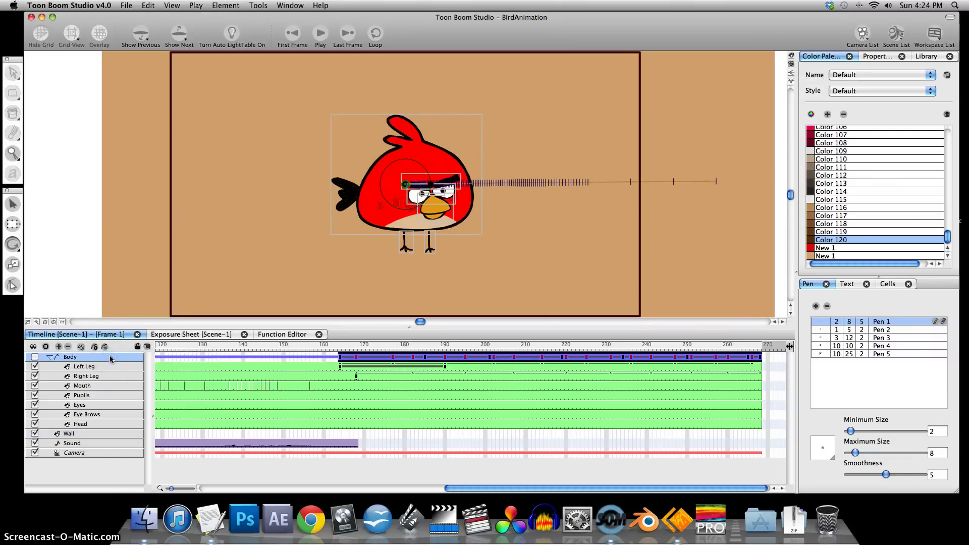
left_click(95, 434)
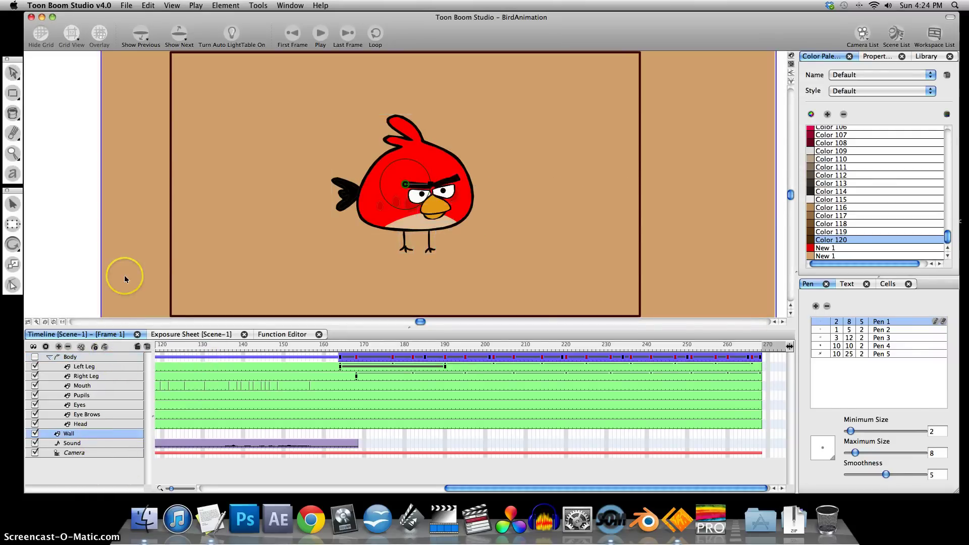
left_click(15, 206)
left_click(12, 206)
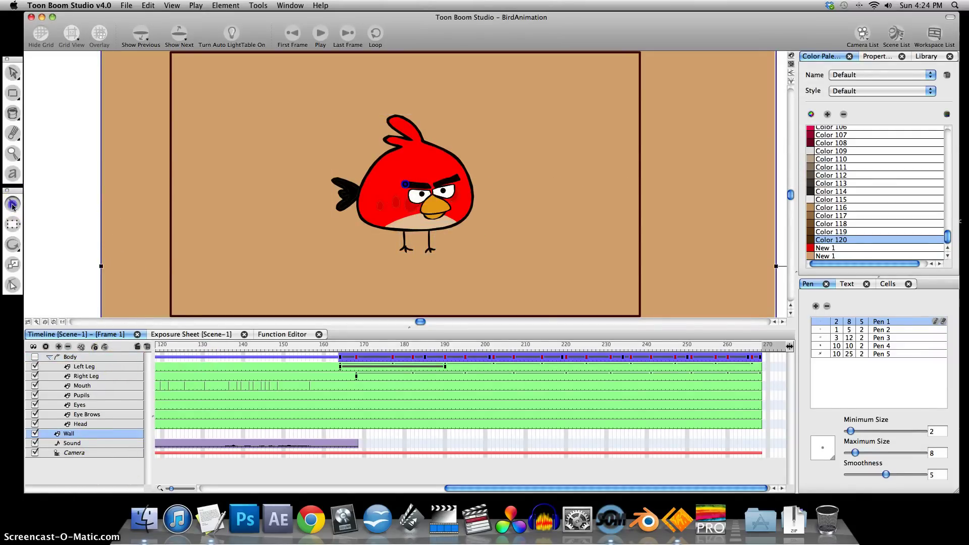
left_click_drag(130, 237, 136, 133)
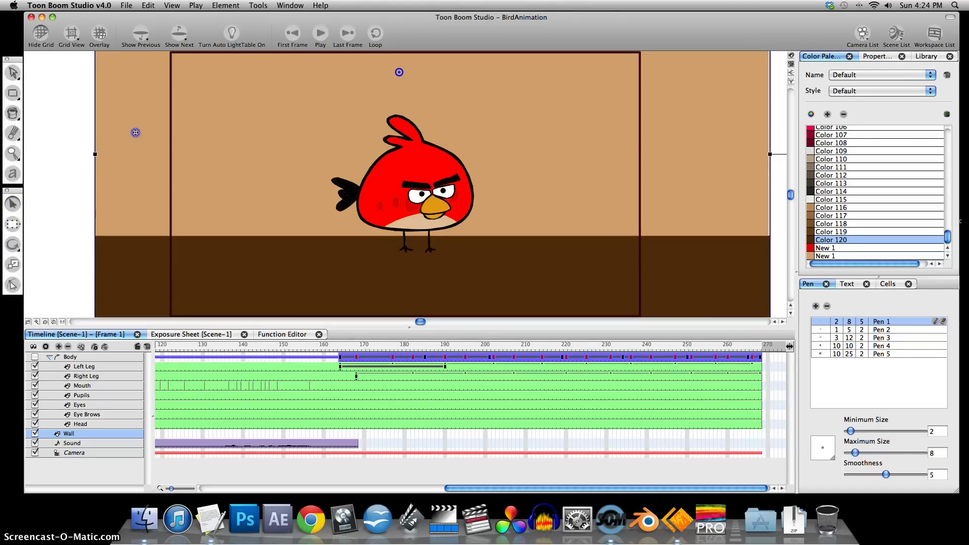
key("Up")
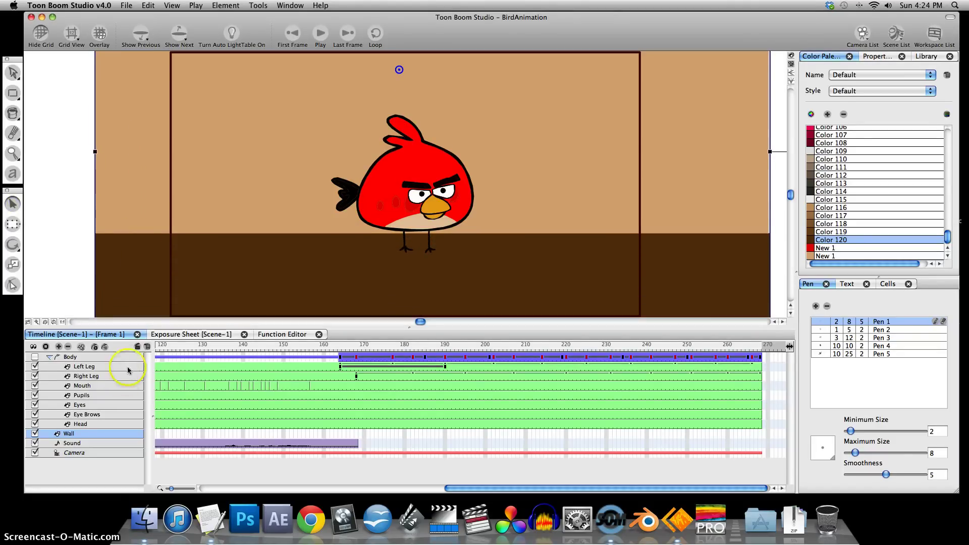
Extend the exposure of the Wall element to frame 268.
left_click(205, 344)
left_click_drag(170, 345, 420, 348)
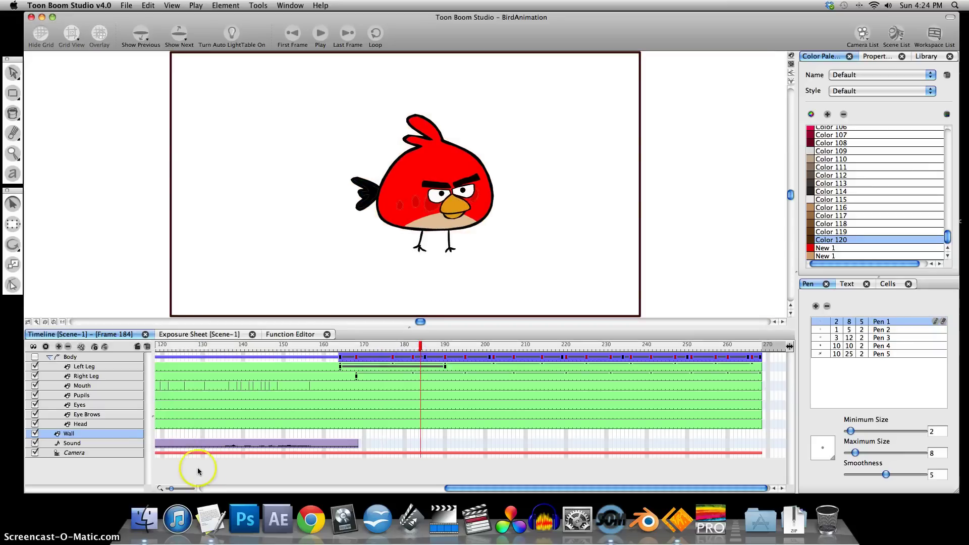
scroll(157, 437, "right", 1)
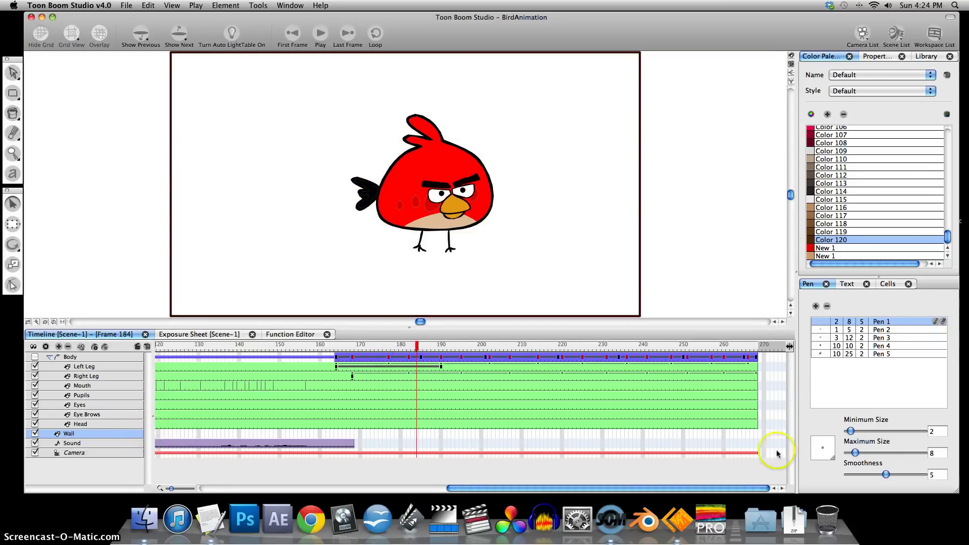
left_click(757, 434)
right_click(756, 433)
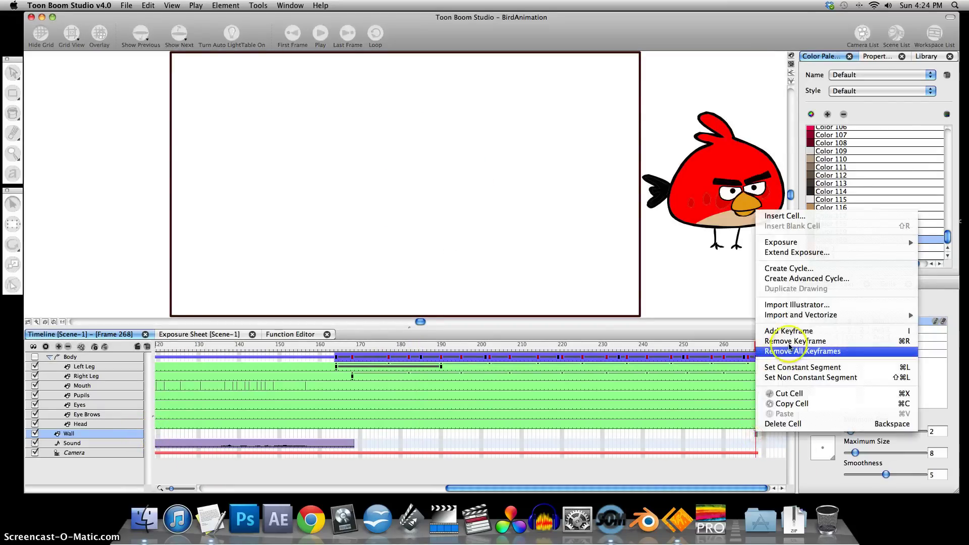
left_click(774, 252)
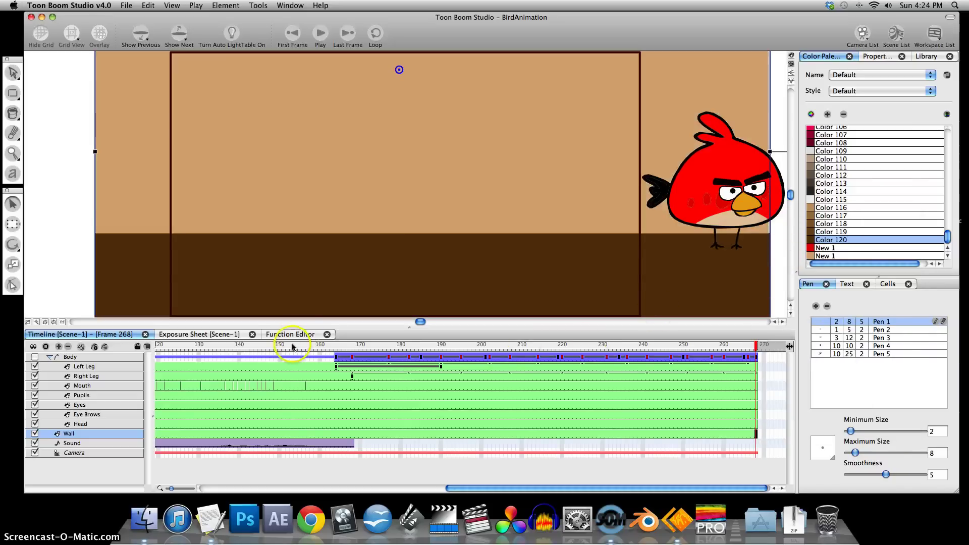
Scrub through the walk against the new background, save the project, and go to frame 169.
left_click_drag(292, 348, 762, 352)
left_click(127, 6)
left_click(146, 65)
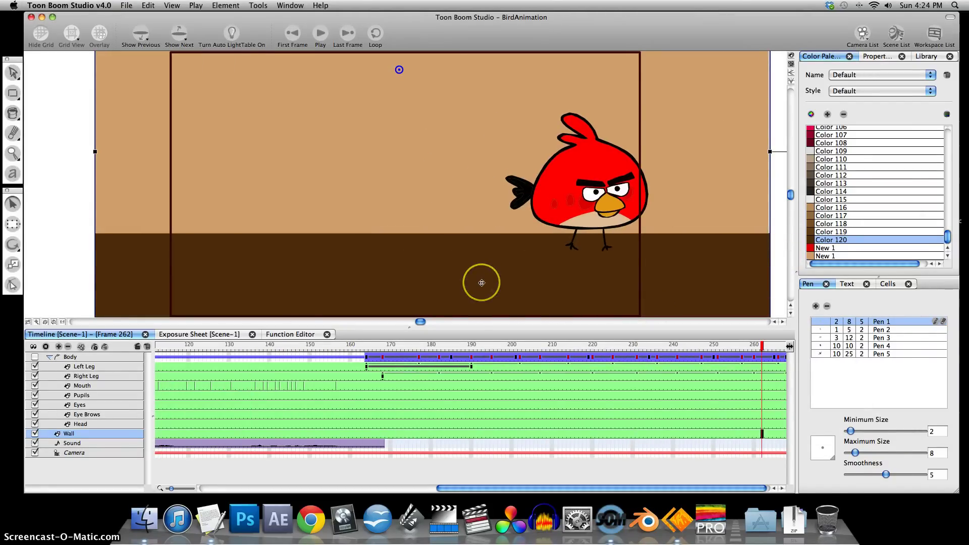
left_click(387, 334)
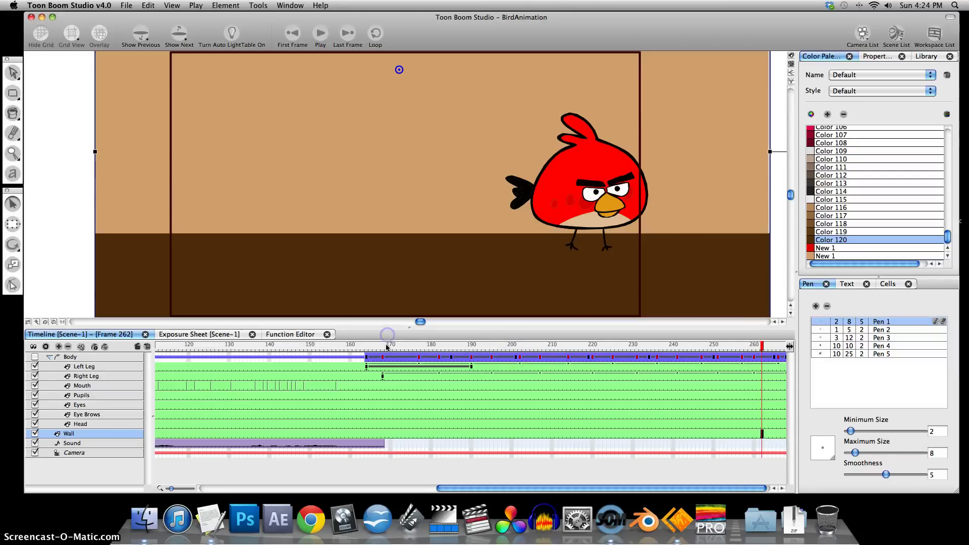
left_click(387, 348)
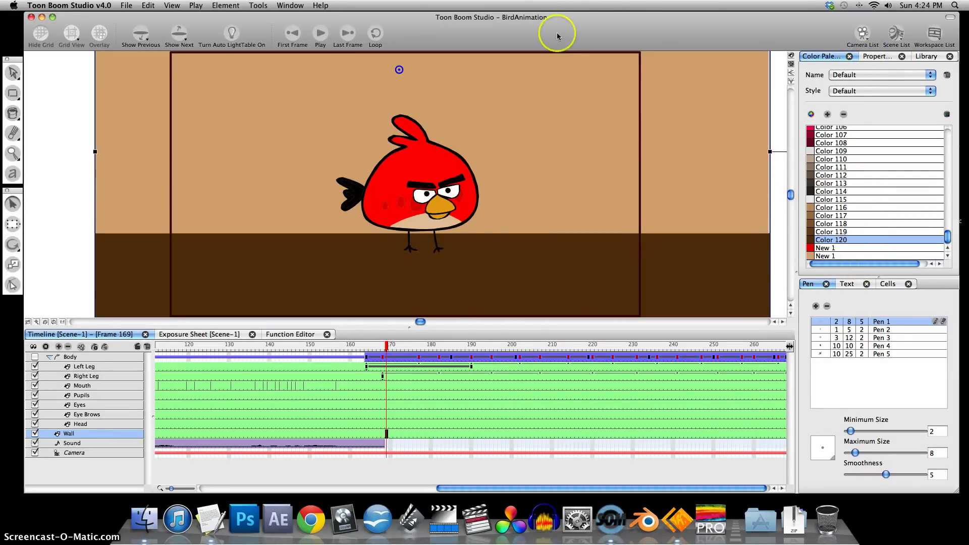
Start a movie export and create a destination folder named imagesequence inside the Desktop's ToonBoomBasics folder.
left_click(127, 6)
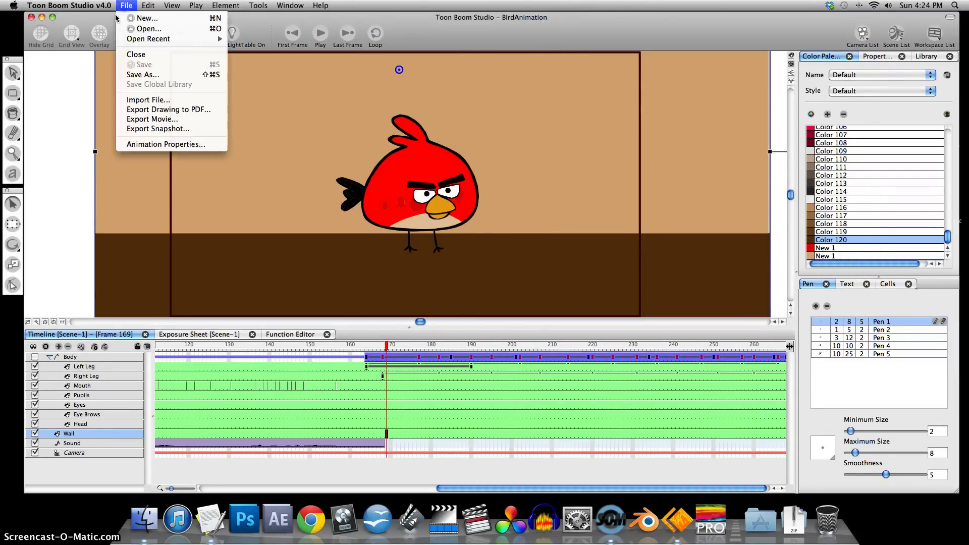
left_click(144, 120)
left_click(609, 183)
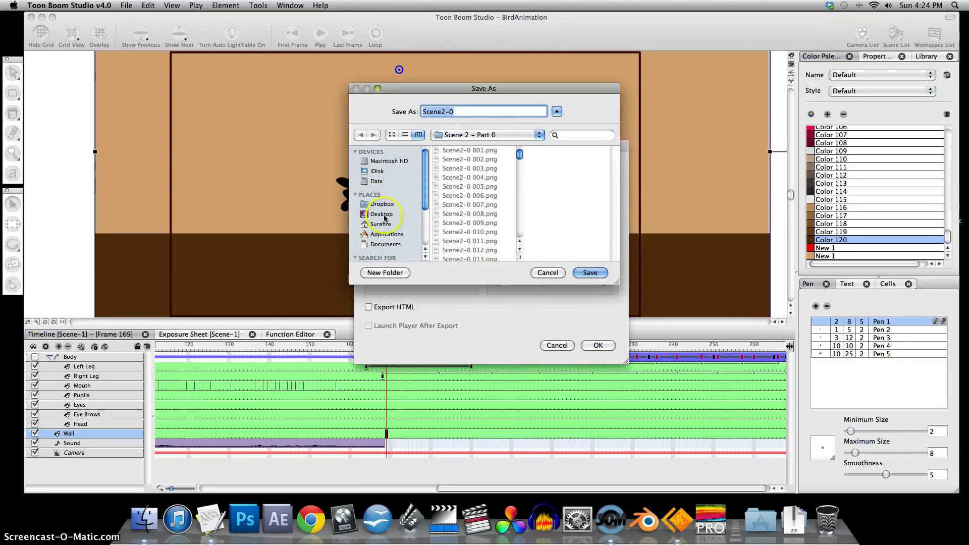
left_click(385, 216)
left_click(455, 170)
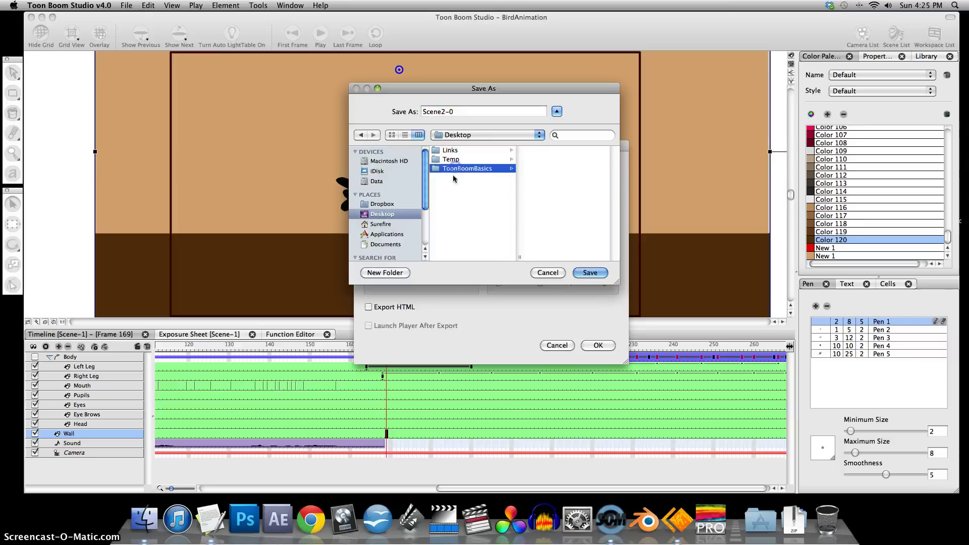
left_click(498, 171)
left_click(391, 272)
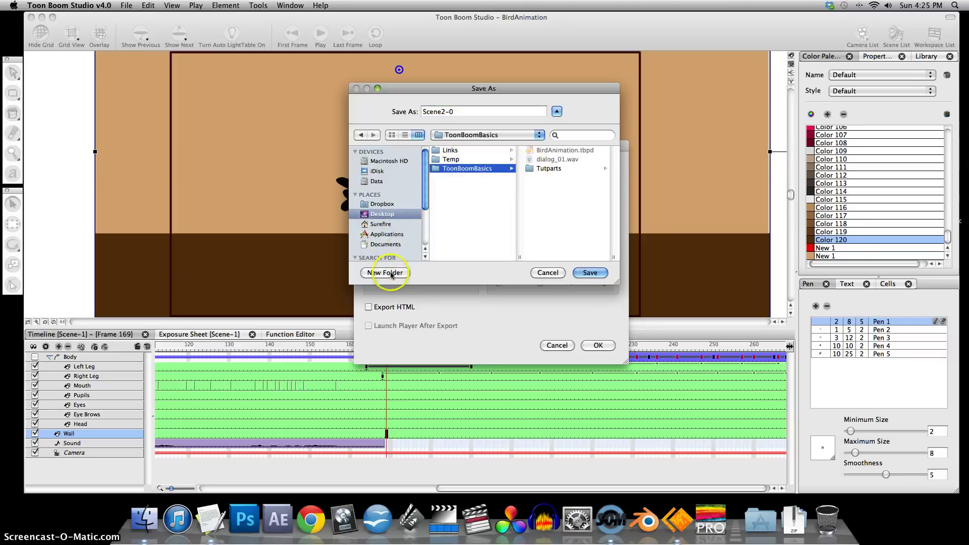
type("image")
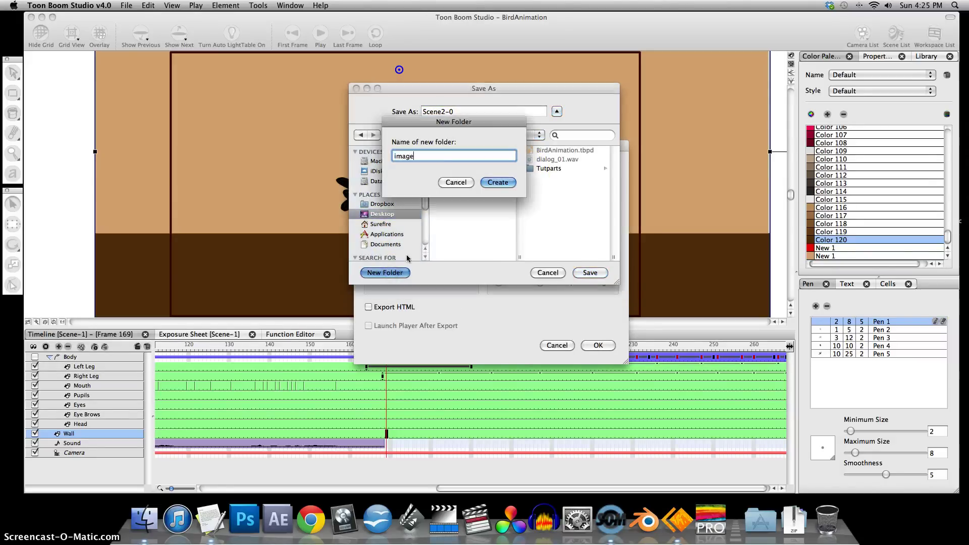
type("sequence")
left_click(505, 187)
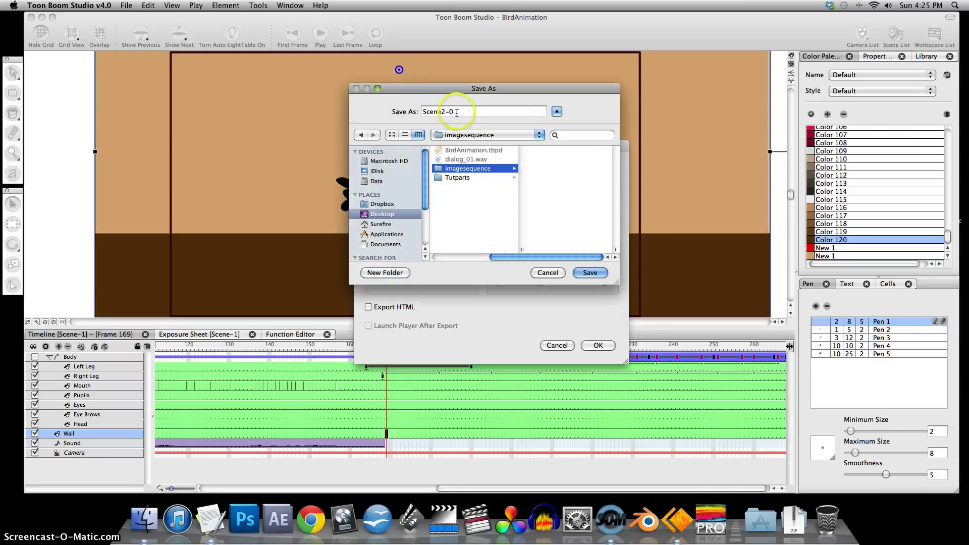
Name the exported sequence BirdAnimation and save it to the imagesequence folder.
key("Tab")
type("Br")
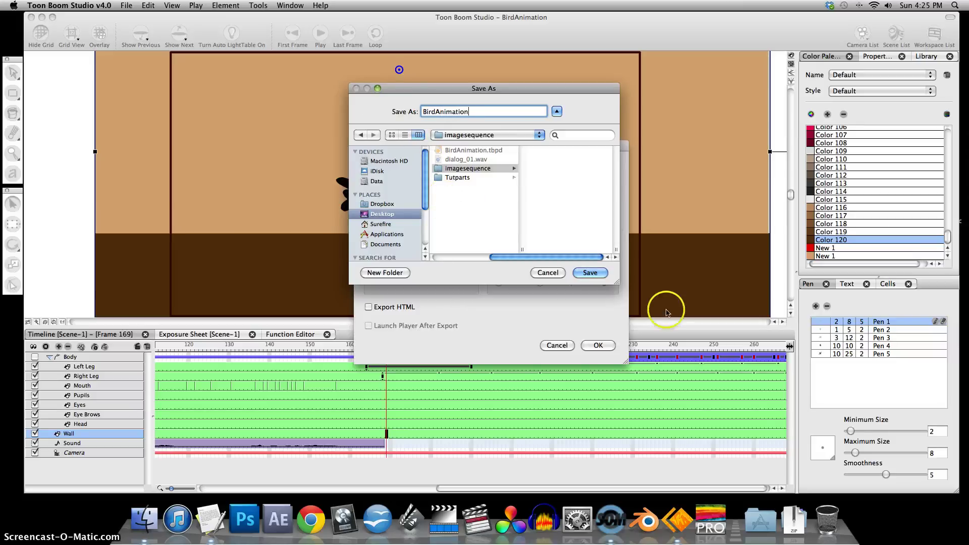
left_click(589, 273)
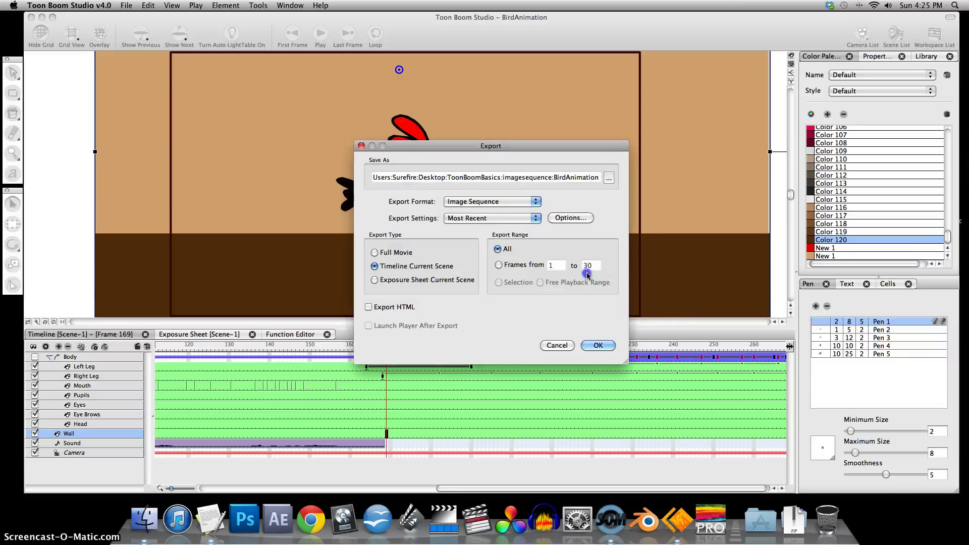
Set the export type to Timeline Current Scene and the export range to All.
left_click(387, 266)
left_click(391, 270)
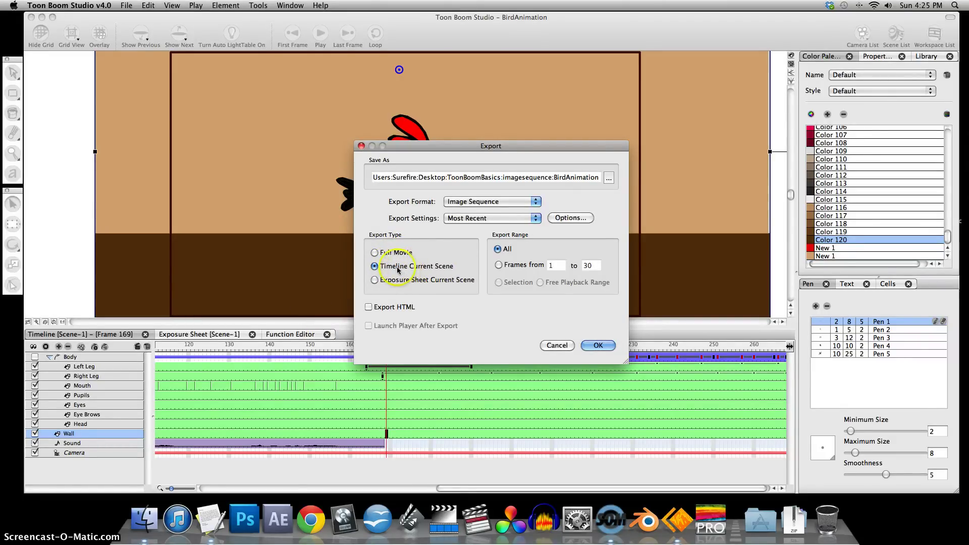
left_click(498, 249)
Accept the PNG image sequence settings with Best Depth and the Best filter, and run the export.
left_click(567, 218)
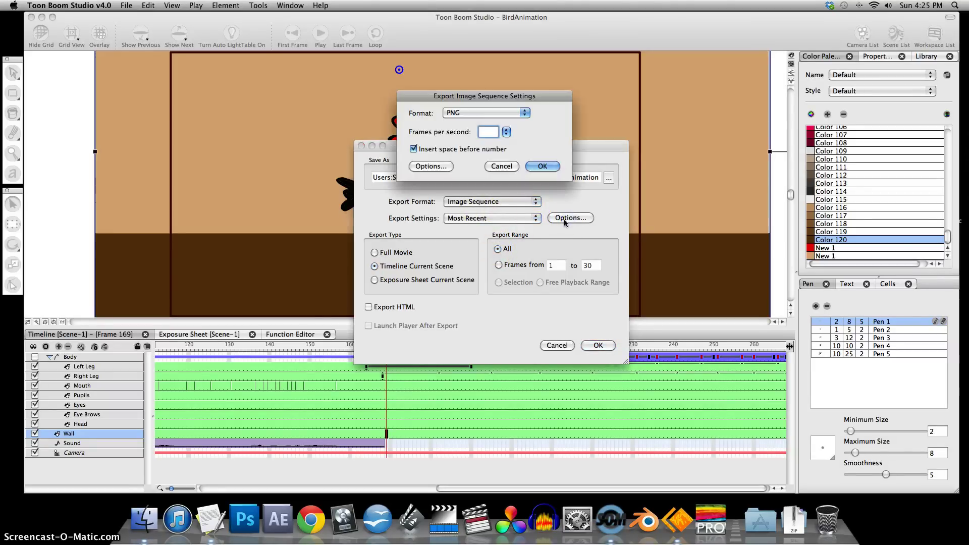
left_click(443, 167)
left_click(537, 162)
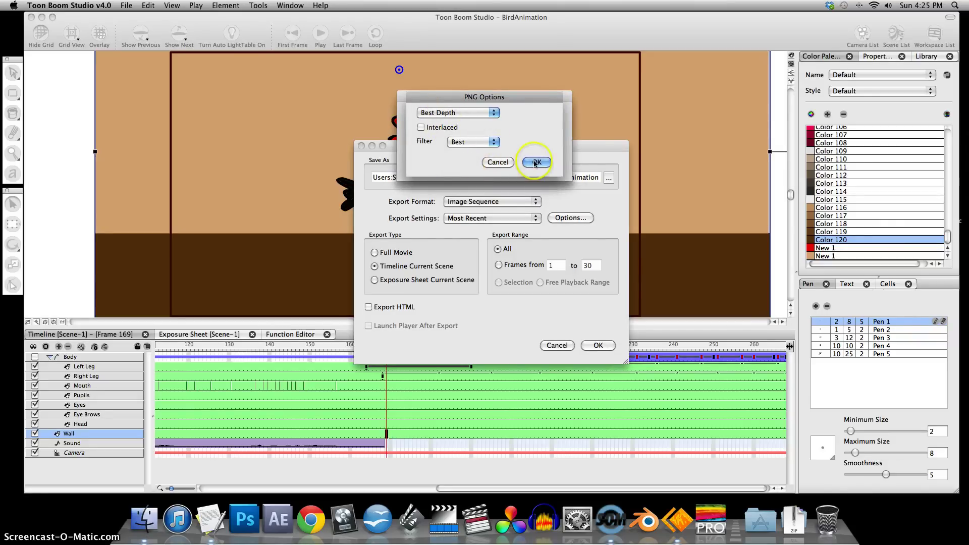
left_click(541, 168)
left_click(597, 345)
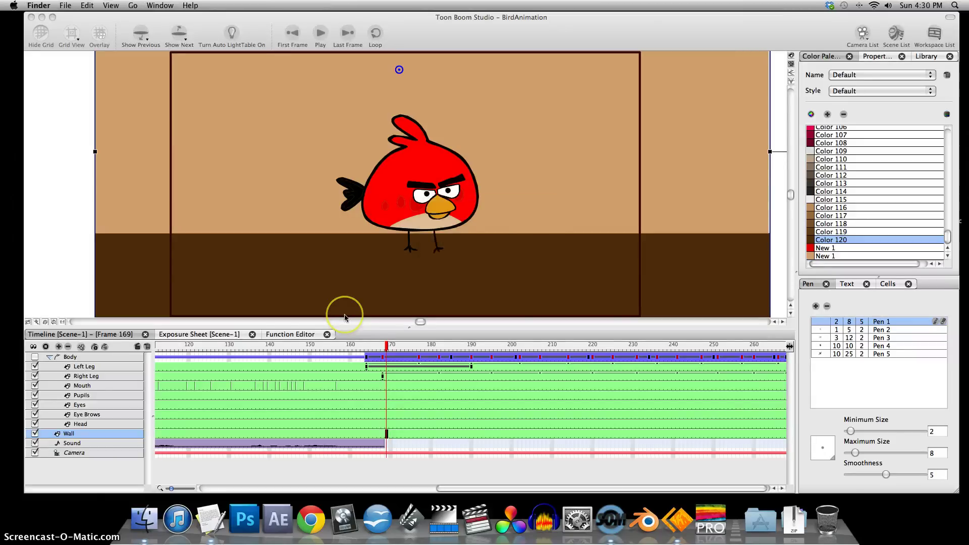
Switch to Finder and open the imagesequence folder inside ToonBoomBasics on the Desktop.
left_click(155, 516)
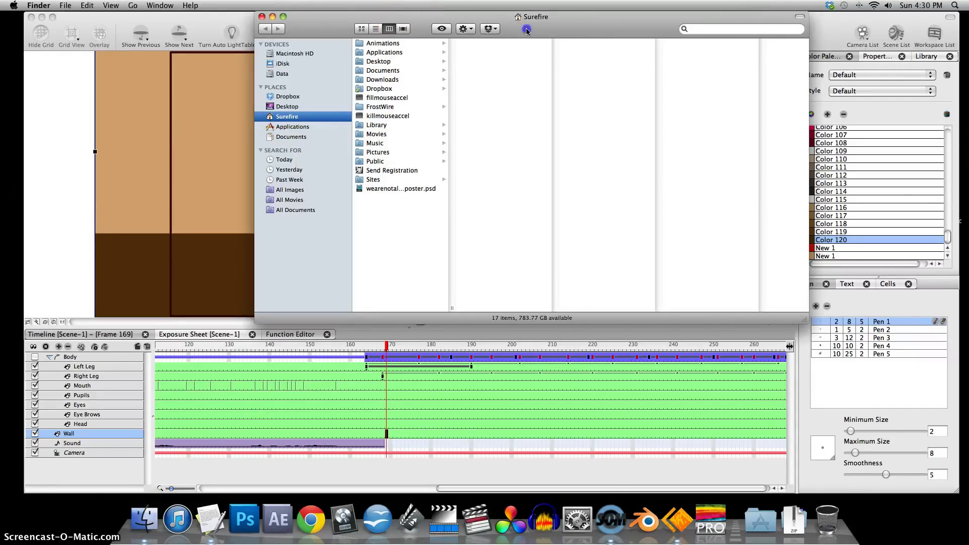
left_click_drag(523, 30, 493, 48)
left_click(275, 126)
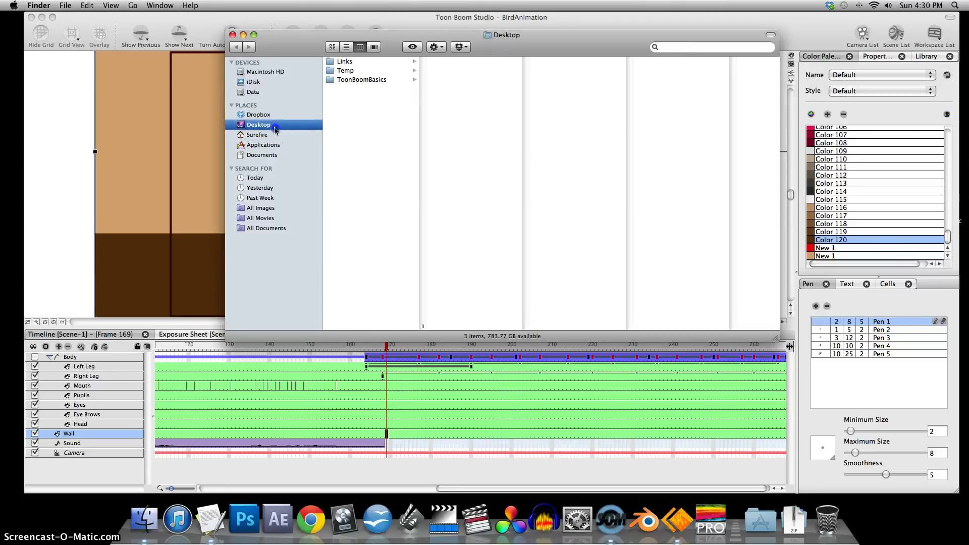
left_click(384, 81)
left_click(482, 84)
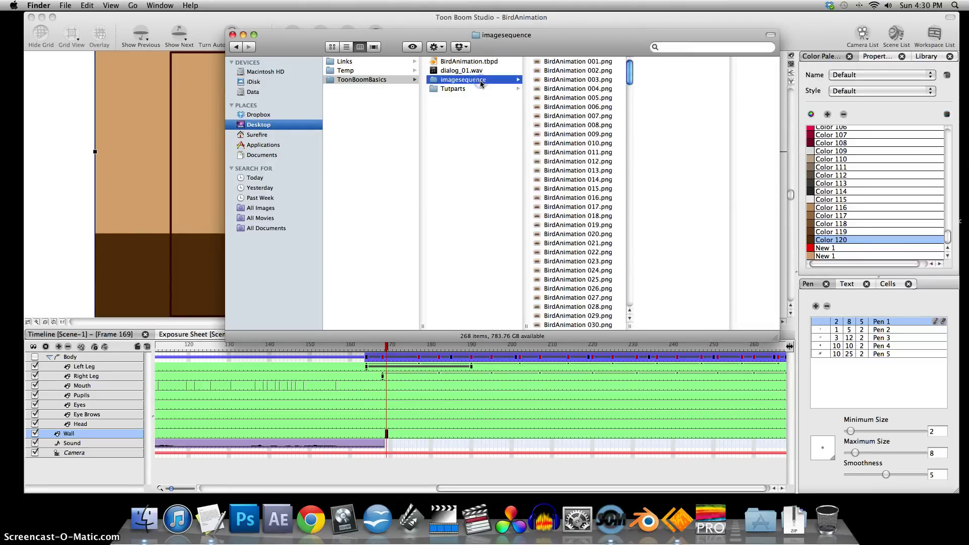
Check the exported PNG files by previewing BirdAnimation 245 and 253, and return to Toon Boom Studio.
scroll(594, 148, "down", 15)
scroll(594, 148, "down", 5)
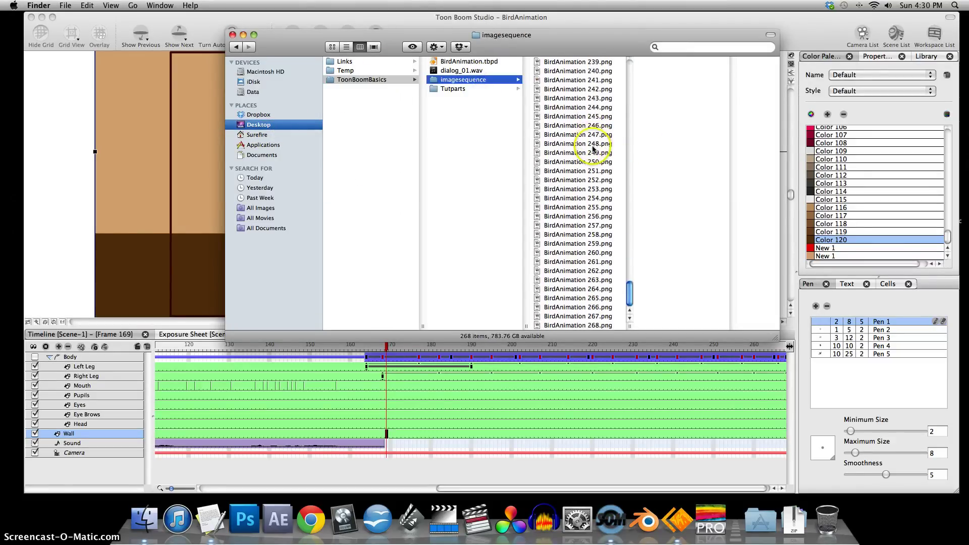
left_click(593, 118)
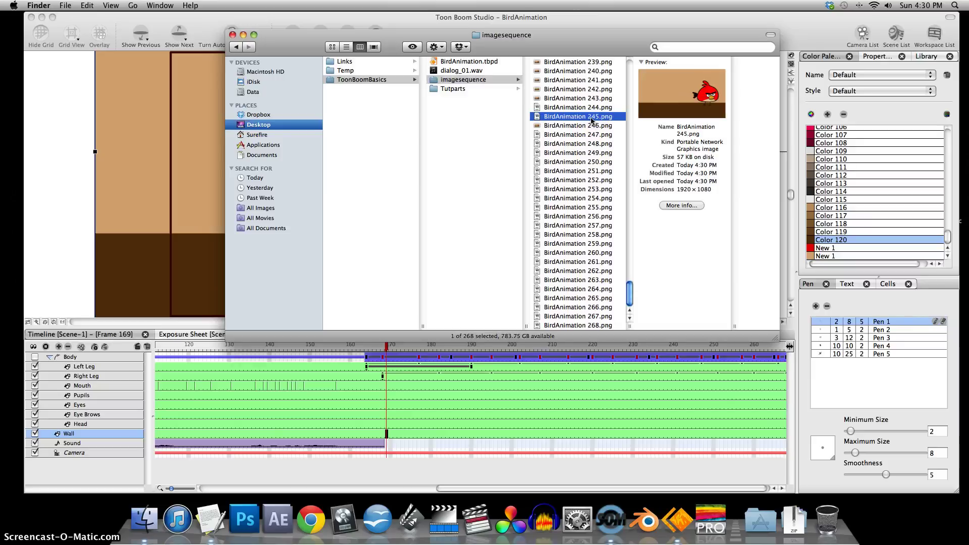
double_click(586, 189)
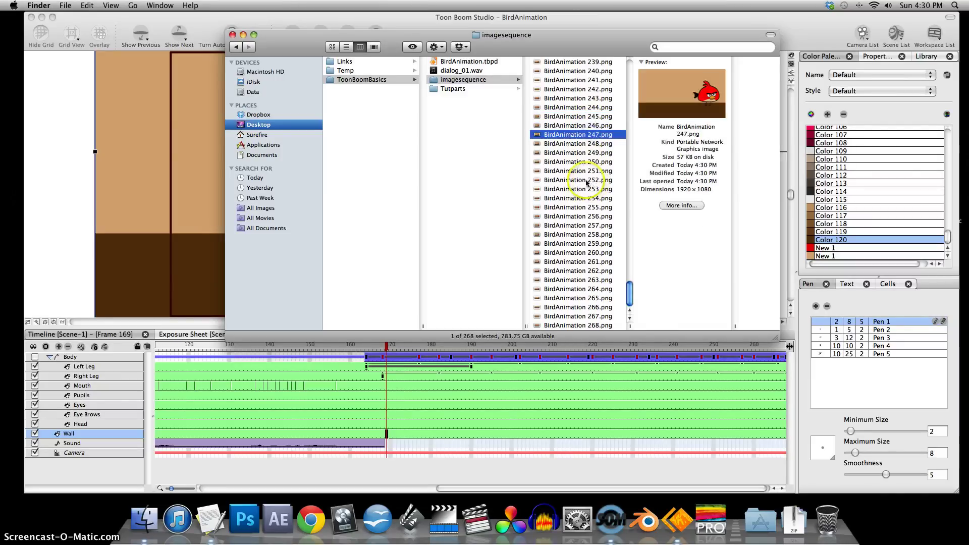
left_click(236, 35)
left_click(486, 18)
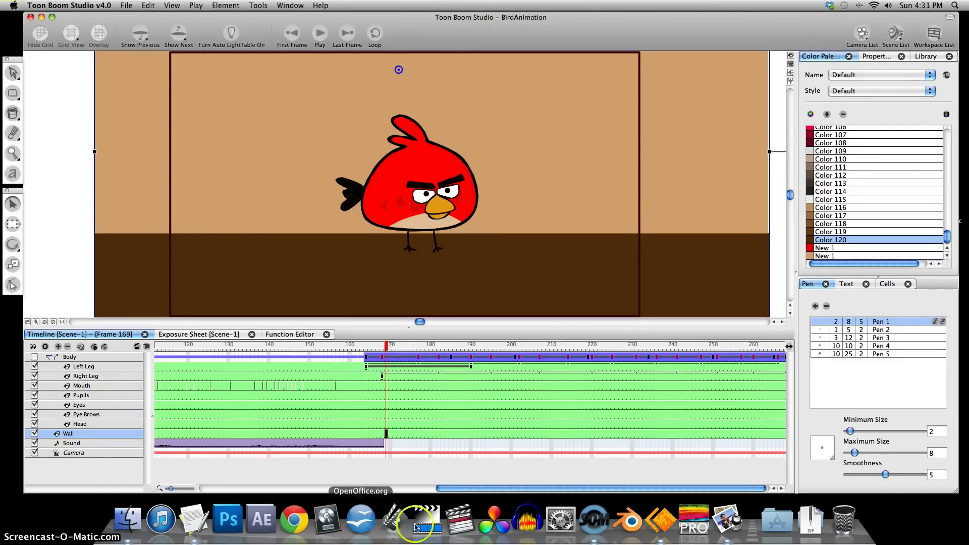
Switch to Final Cut Pro and import the imagesequence folder from Finder into the project browser.
left_click(459, 520)
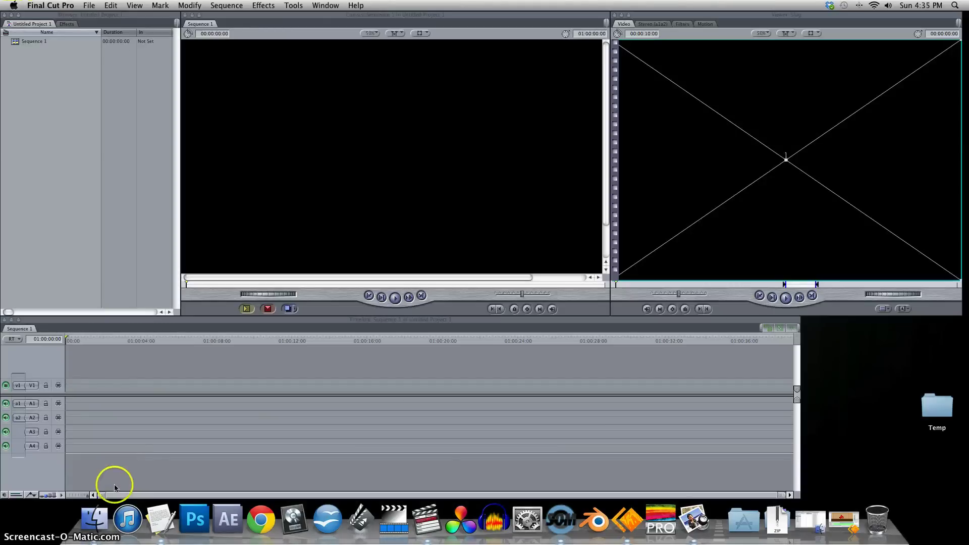
left_click(94, 517)
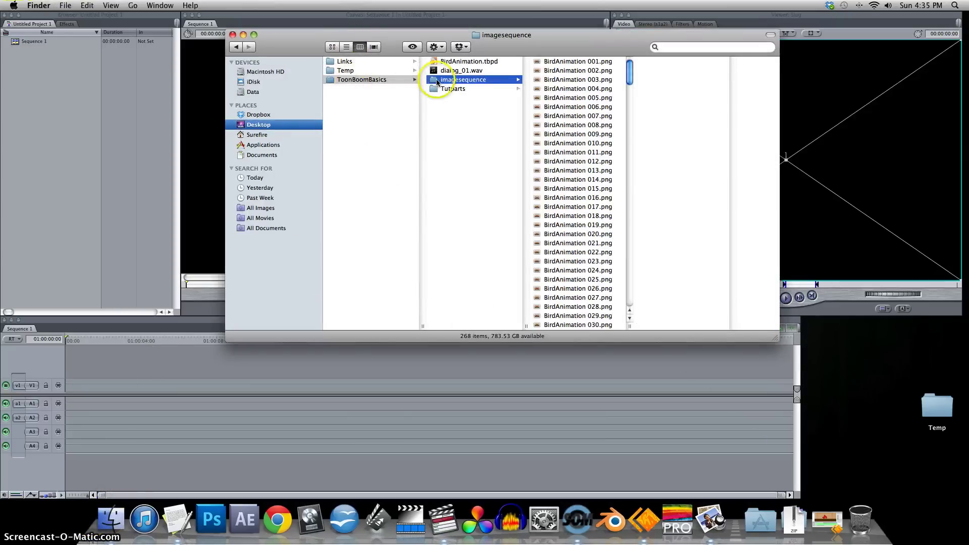
left_click_drag(393, 87, 24, 74)
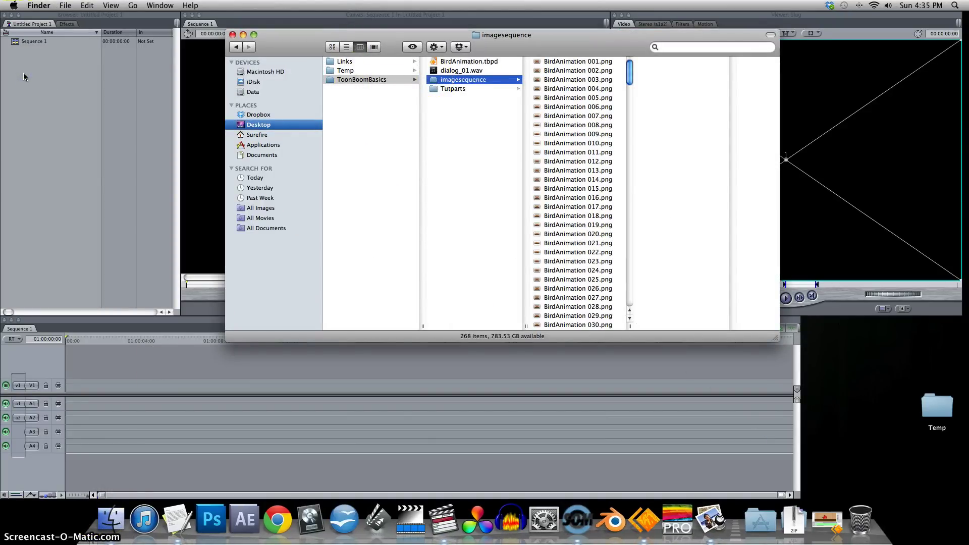
left_click(233, 35)
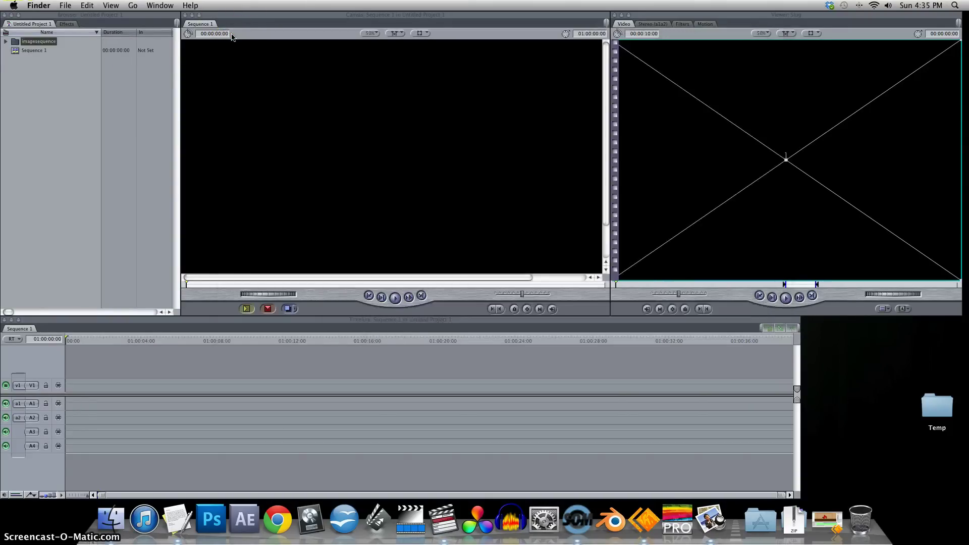
left_click(26, 61)
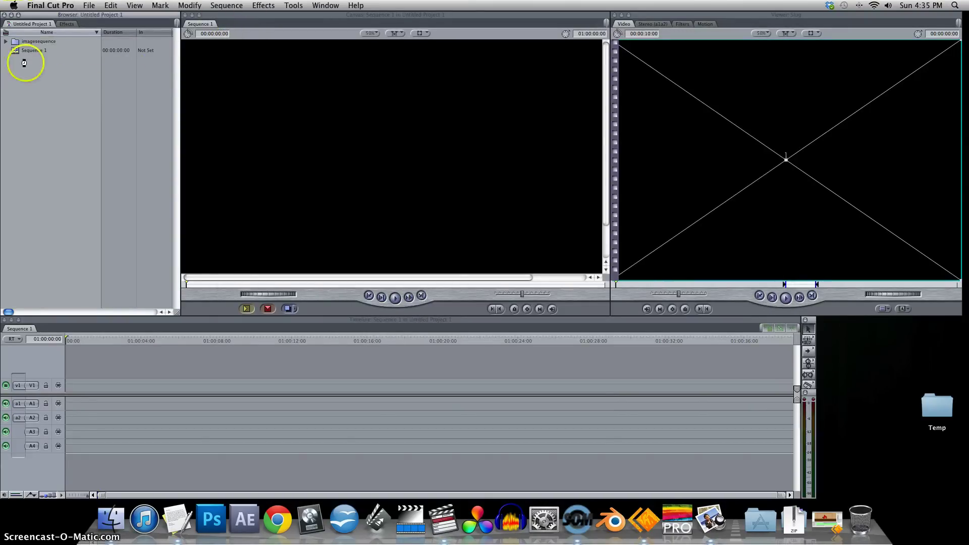
Place the imagesequence frames on video track V1 at the start of Sequence 1 and render them.
left_click_drag(20, 43, 70, 388)
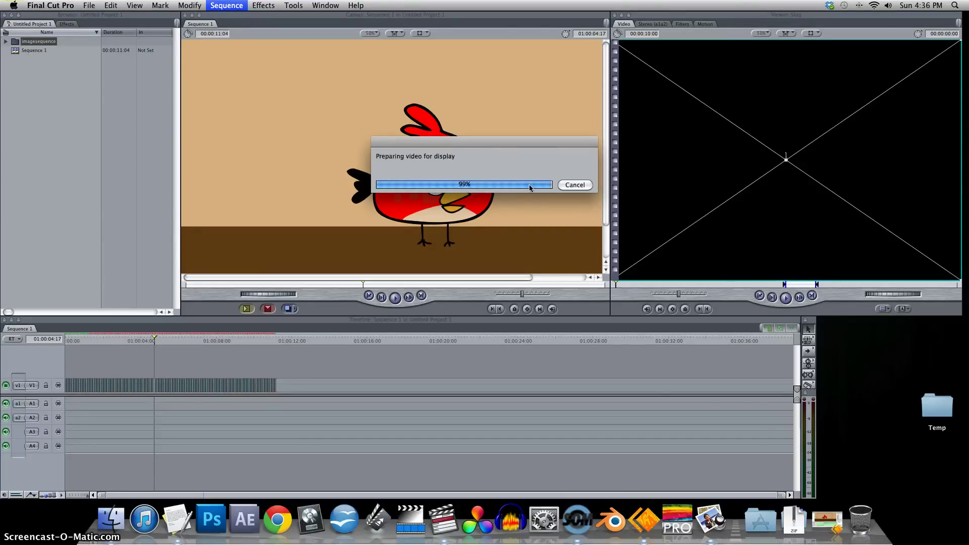
left_click(63, 254)
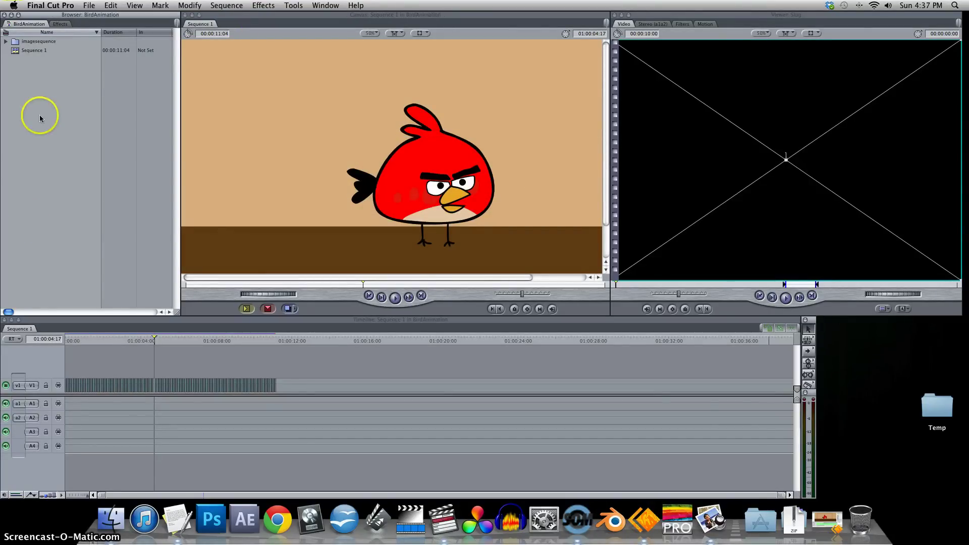
Import the audio file dialog_01.wav from the Desktop's ToonBoomBasics folder into the project.
right_click(45, 81)
mouse_move(72, 80)
left_click(160, 79)
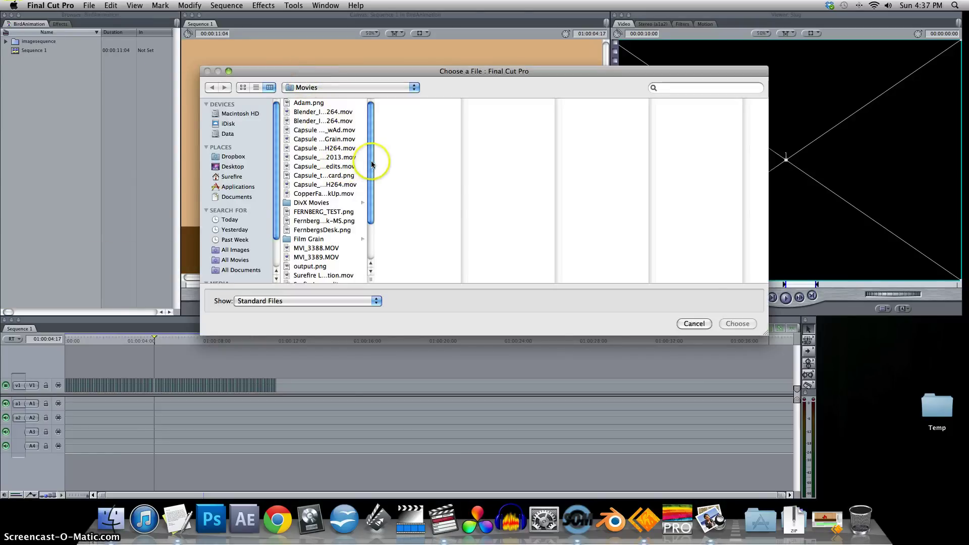
scroll(371, 182, "down", 4)
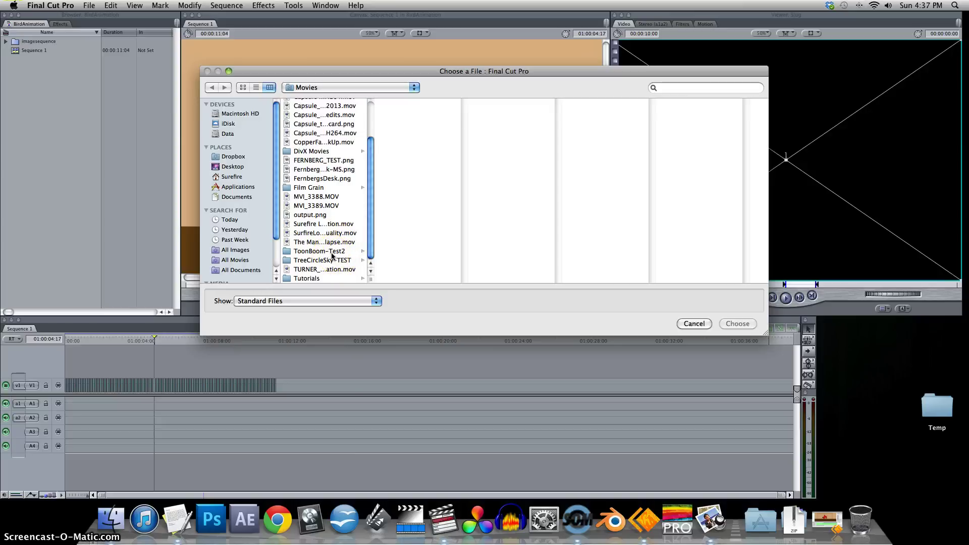
left_click(241, 166)
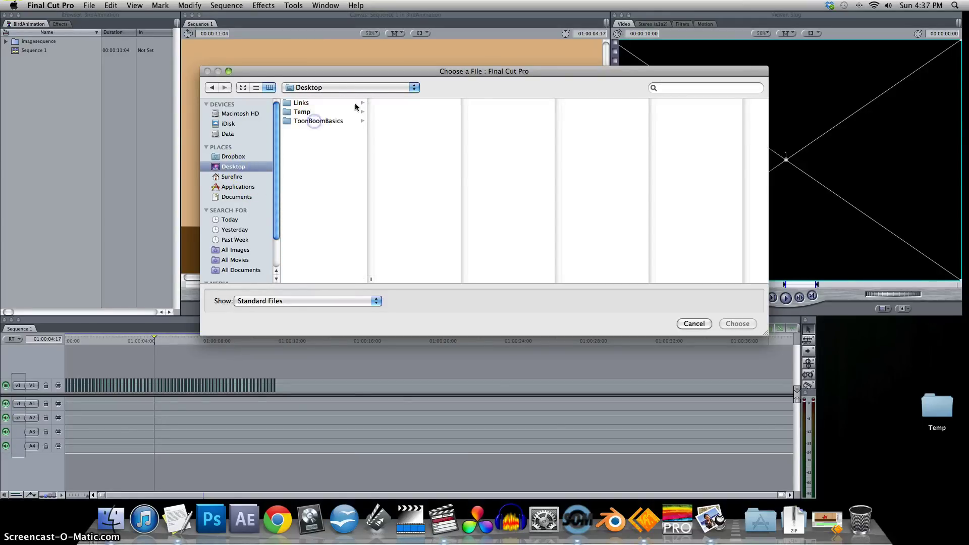
left_click(318, 121)
left_click(409, 121)
left_click(737, 324)
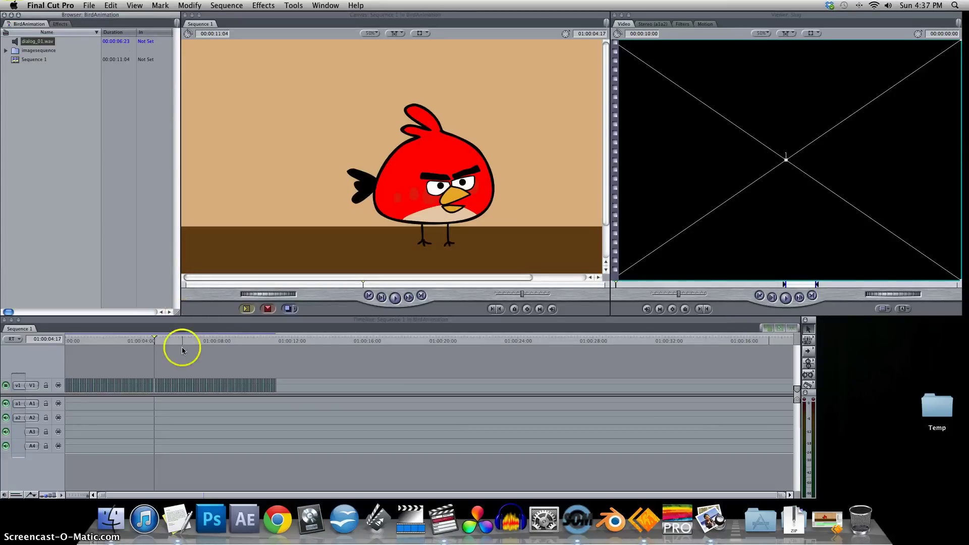
Place dialog_01.wav on audio track A1 at the start of the sequence and play it from the beginning.
left_click_drag(37, 41, 70, 404)
left_click_drag(137, 341, 51, 339)
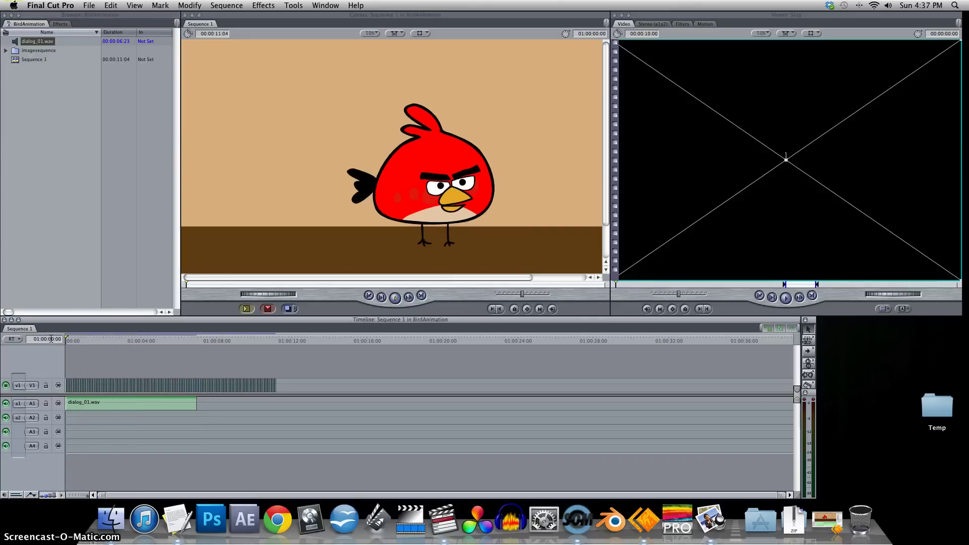
key("space")
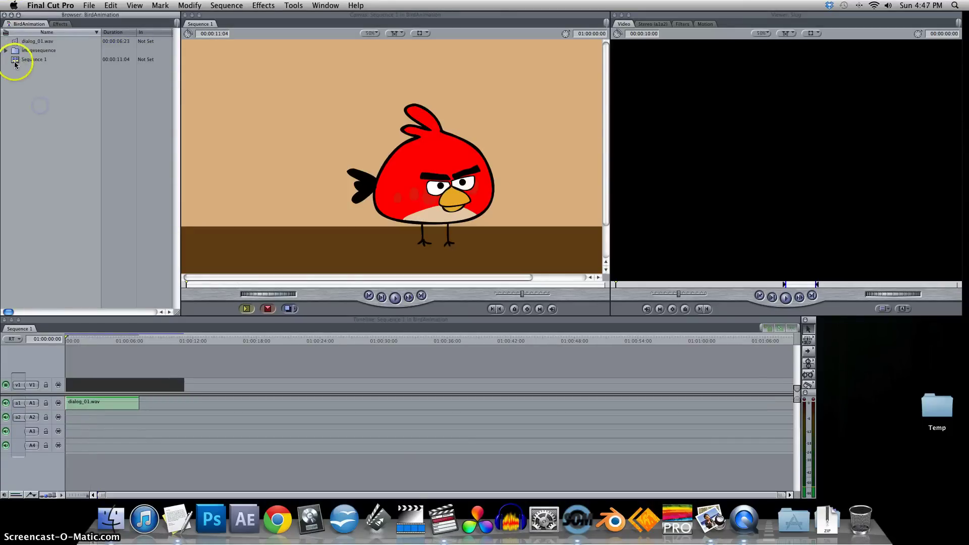
Export Sequence 1 as a self-contained QuickTime movie named BirdAnimation_Rendered in the Desktop's ToonBoomBasics folder, using current settings.
left_click(18, 60)
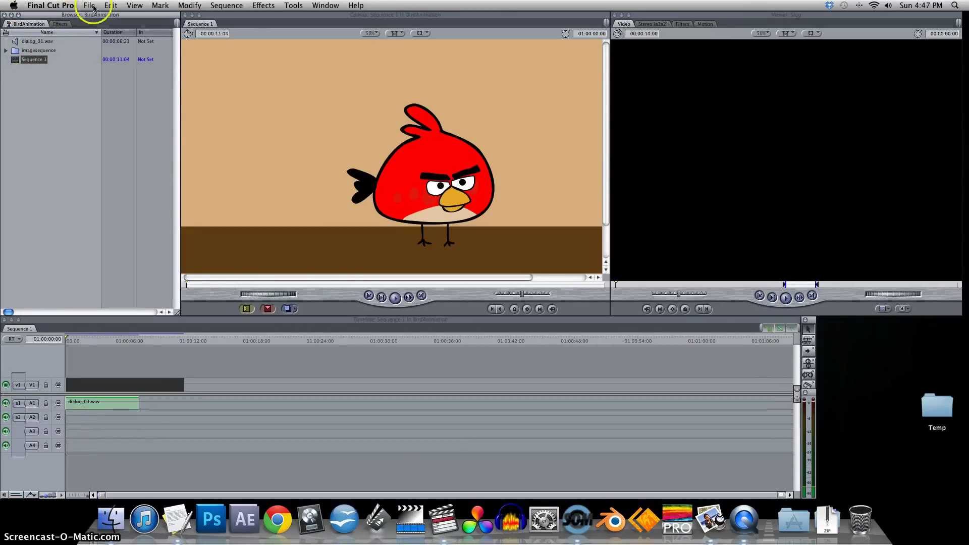
left_click(90, 5)
mouse_move(140, 188)
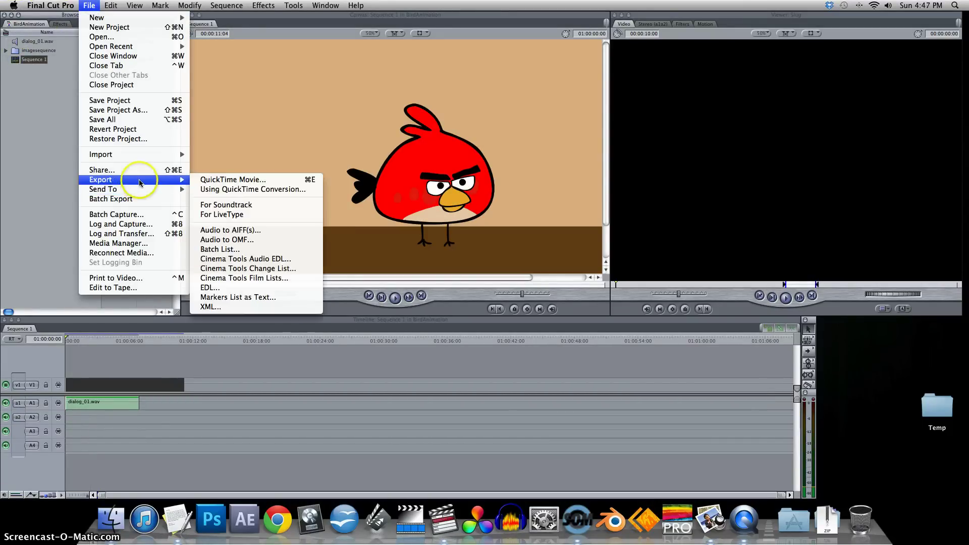
left_click(238, 179)
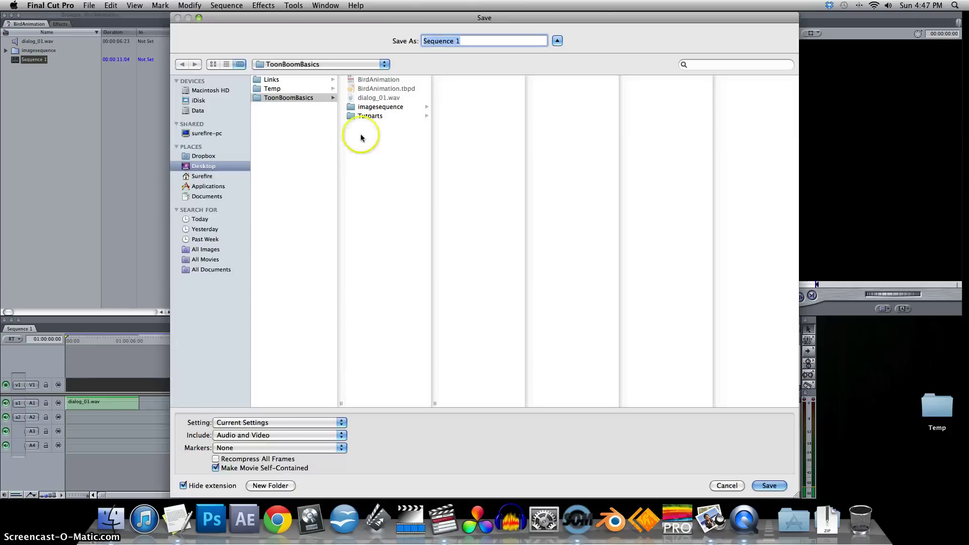
type("Bird")
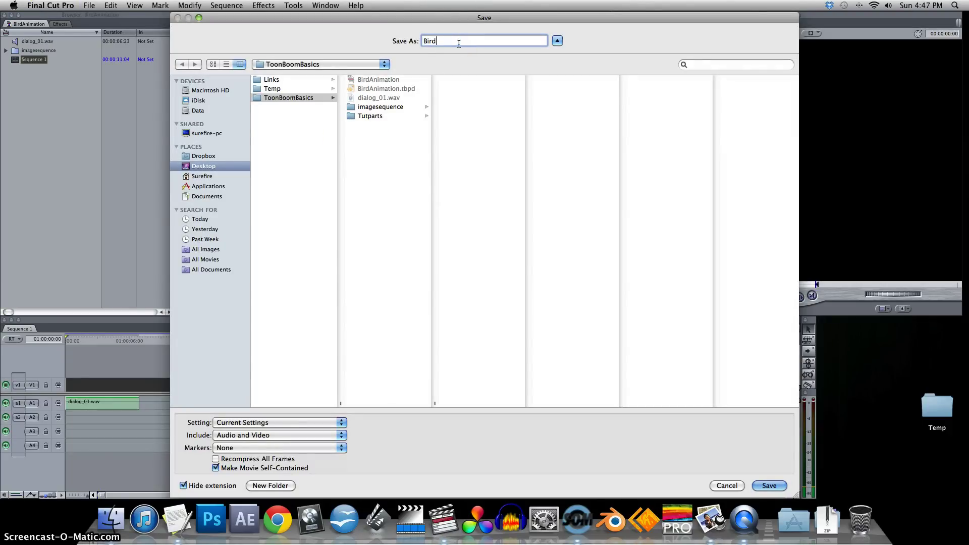
type("Animation")
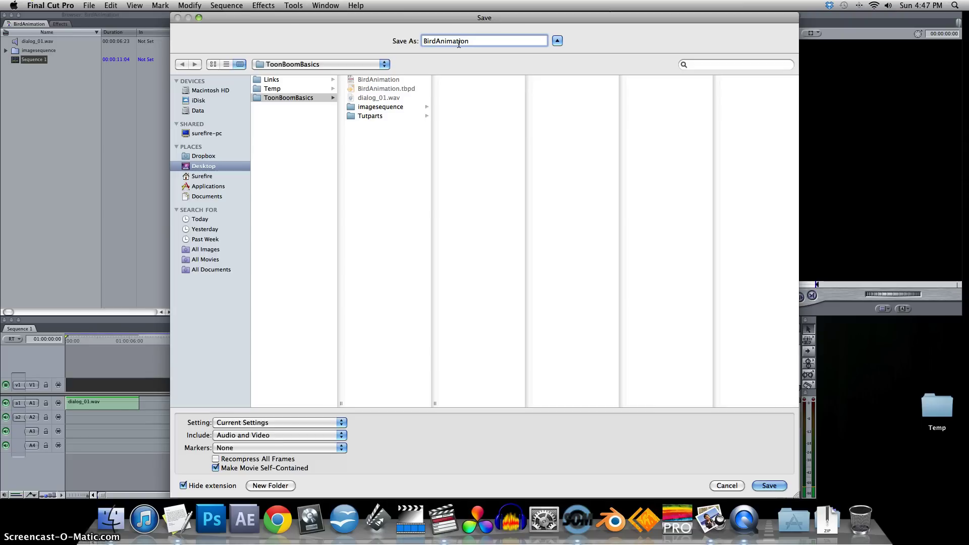
type("_Rendered")
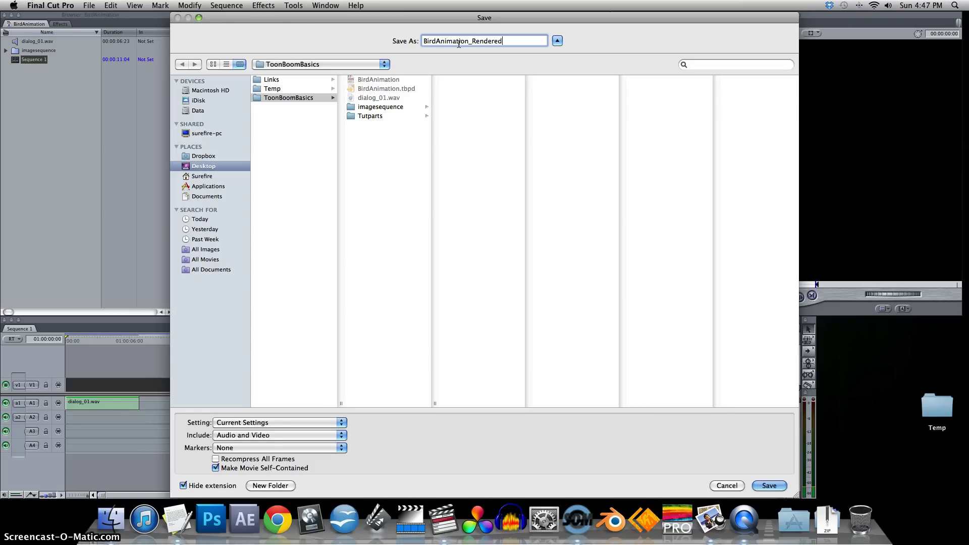
left_click(770, 486)
Switch to Finder and open BirdAnimation_Rendered.mov from the Desktop's ToonBoomBasics folder.
left_click(110, 519)
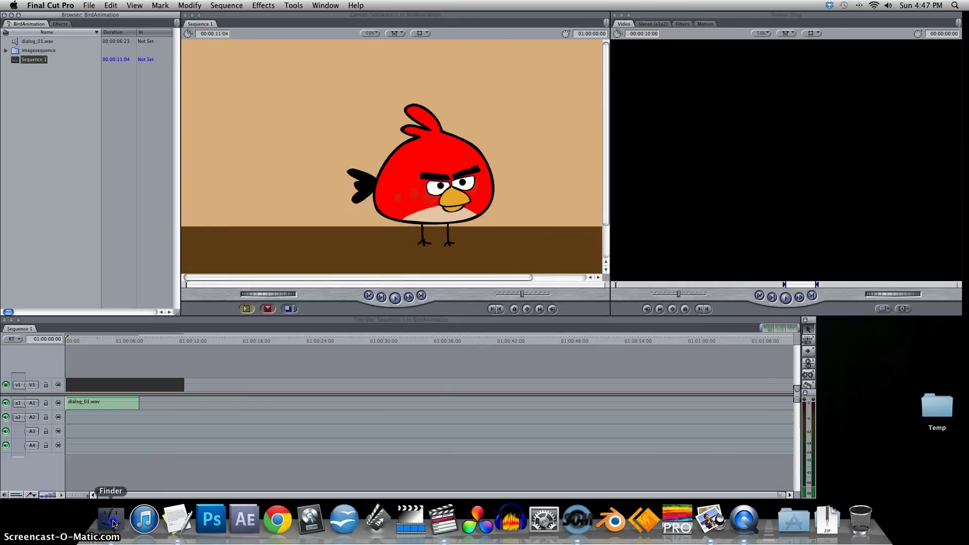
left_click(261, 146)
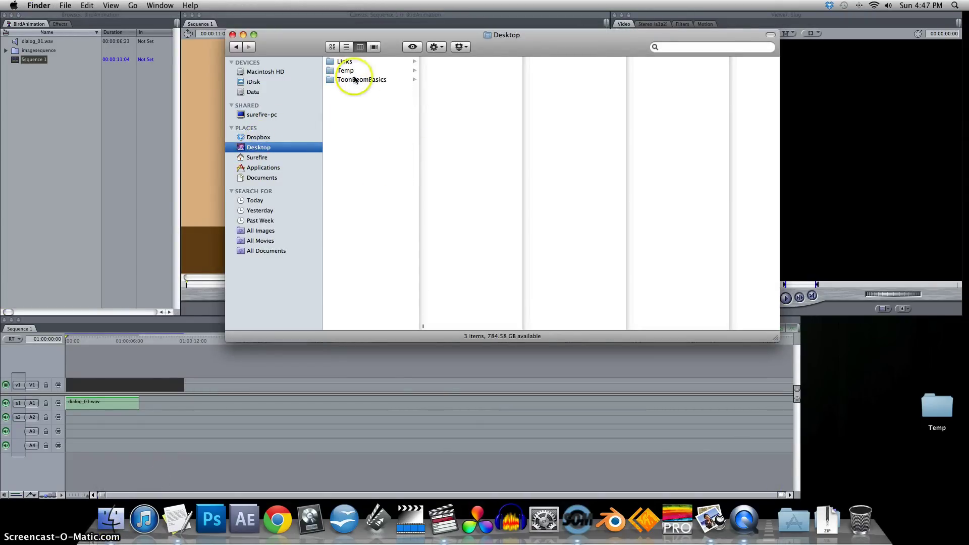
left_click(348, 80)
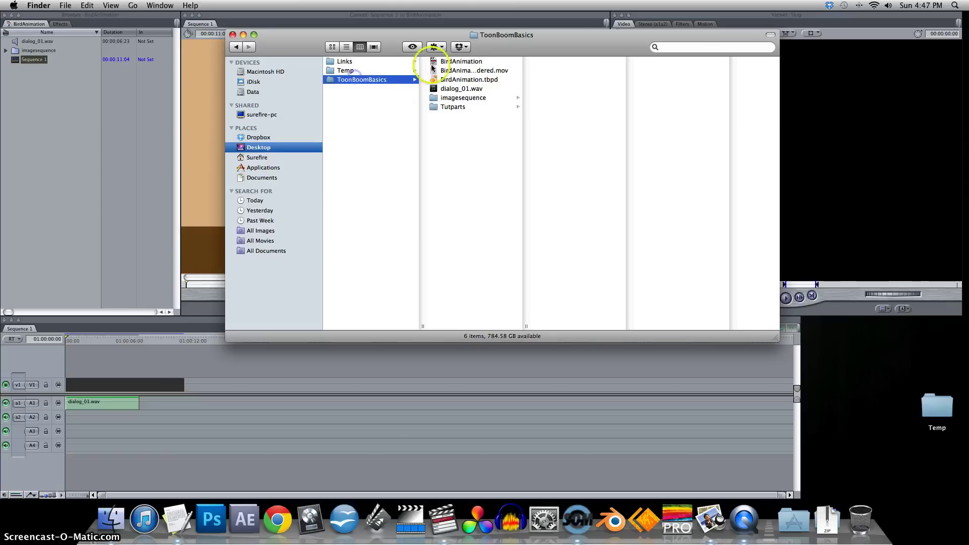
double_click(468, 70)
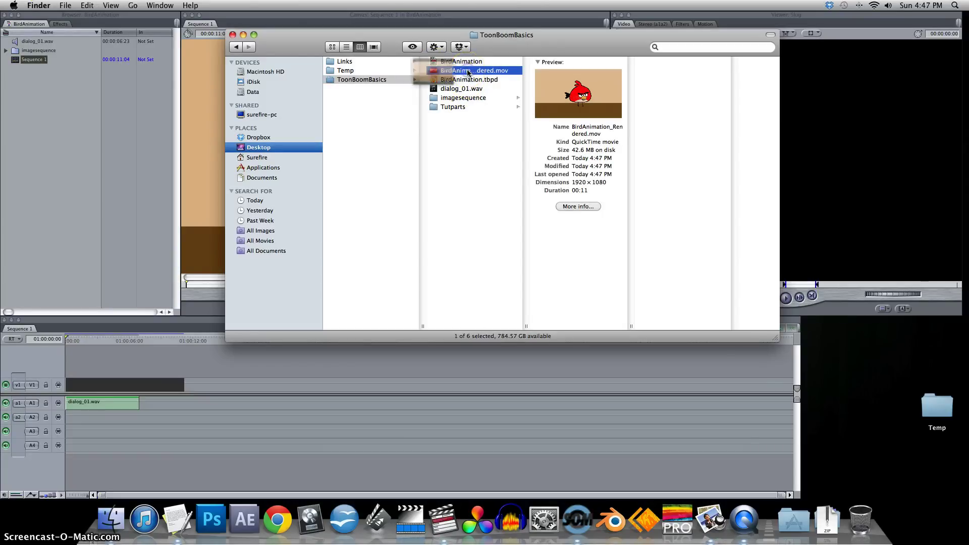